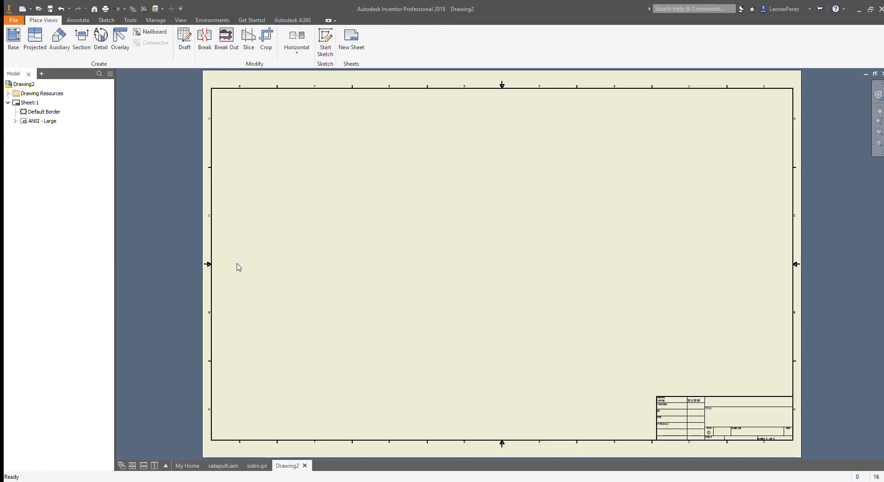
Step: Change the drawing sheet to size A and delete its ANSI - Large title block
{"action": "left_click", "coordinate": [16, 105]}
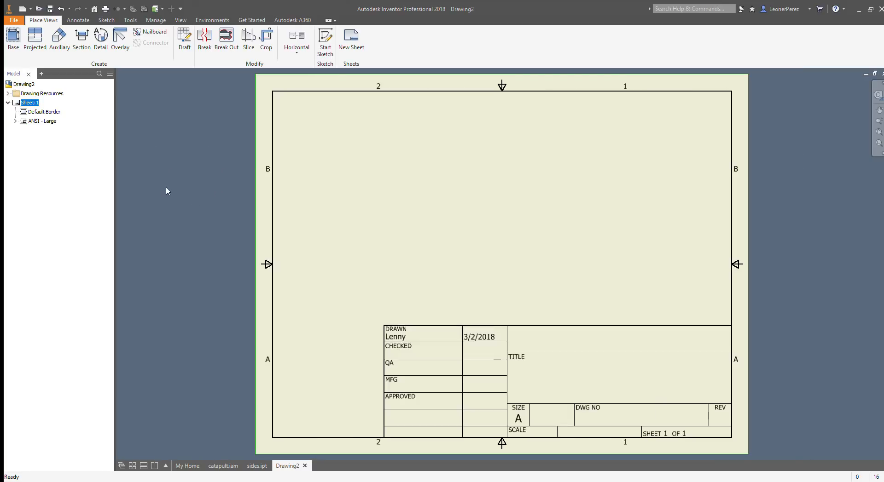
{"action": "left_click", "coordinate": [41, 121]}
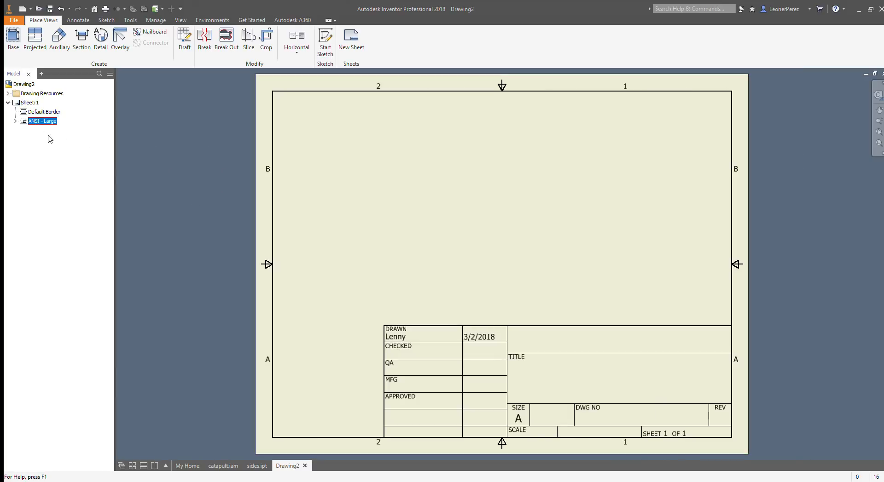
{"action": "key", "text": "Delete"}
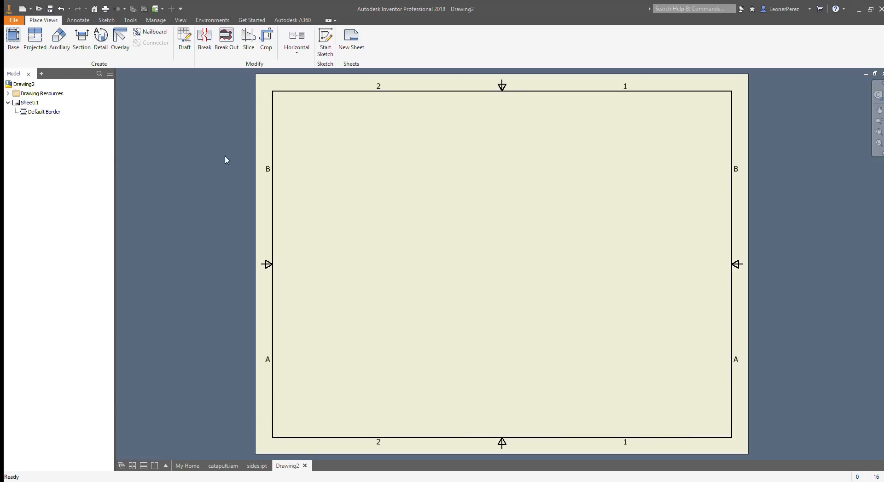
Step: Place a shaded isometric base view of the catapult assembly, enlarged and positioned slightly left of the sheet's center
{"action": "left_click", "coordinate": [14, 46]}
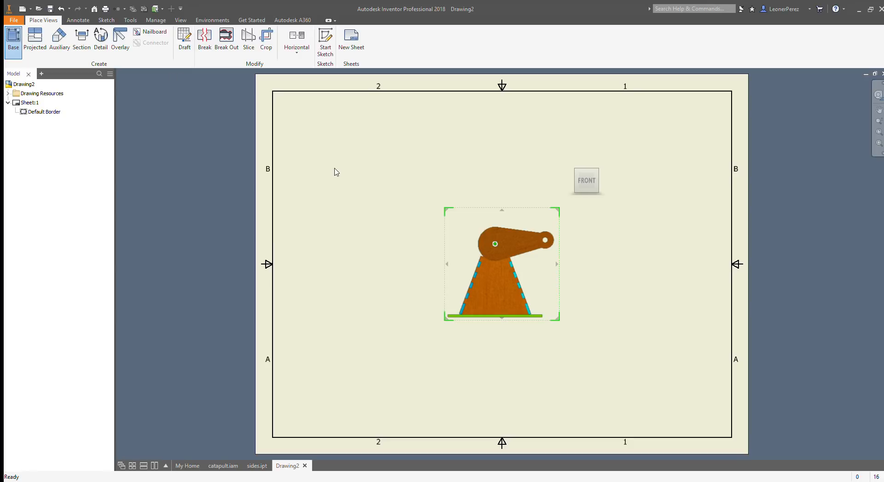
{"action": "left_click", "coordinate": [597, 171]}
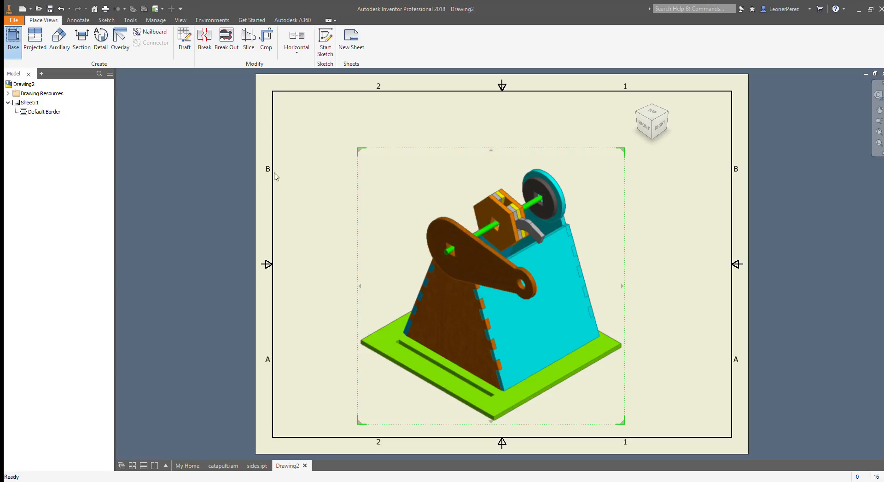
{"action": "left_click_drag", "start_coordinate": [554, 302], "coordinate": [505, 270]}
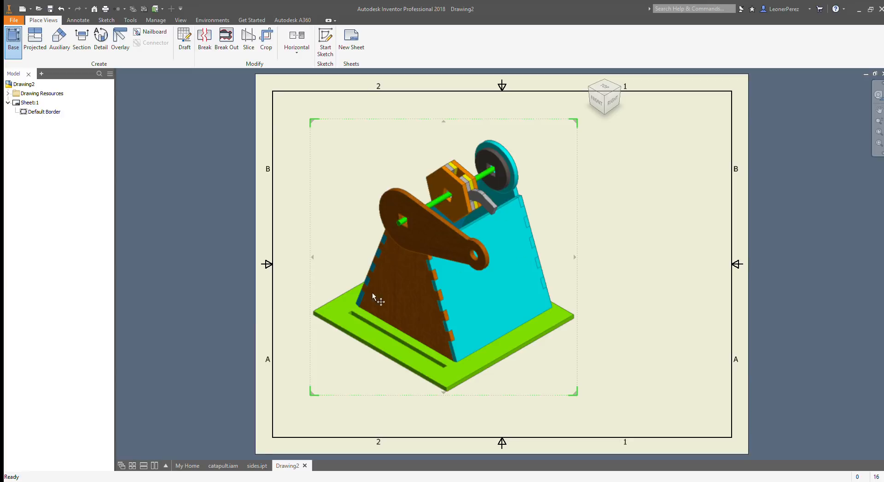
{"action": "left_click", "coordinate": [254, 310]}
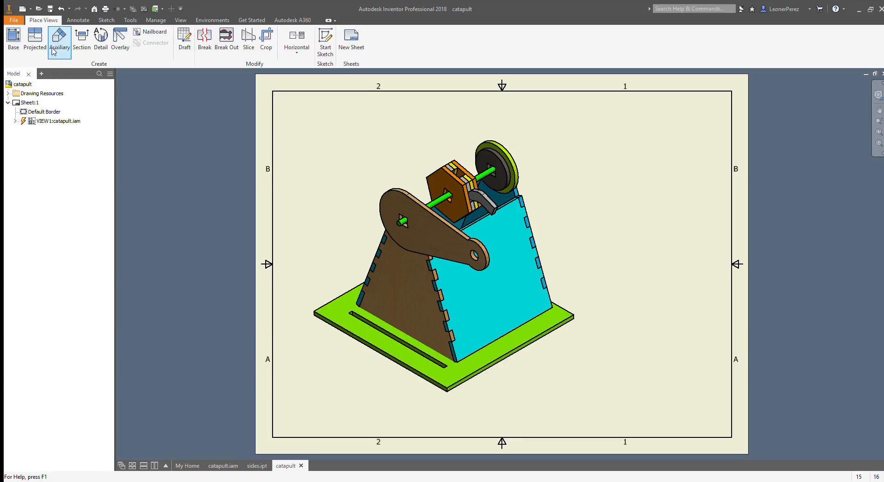
Step: Add a balloon to the yellow-green outer disc, placed above and to the right of it with a short horizontal shoulder
{"action": "left_click", "coordinate": [77, 21]}
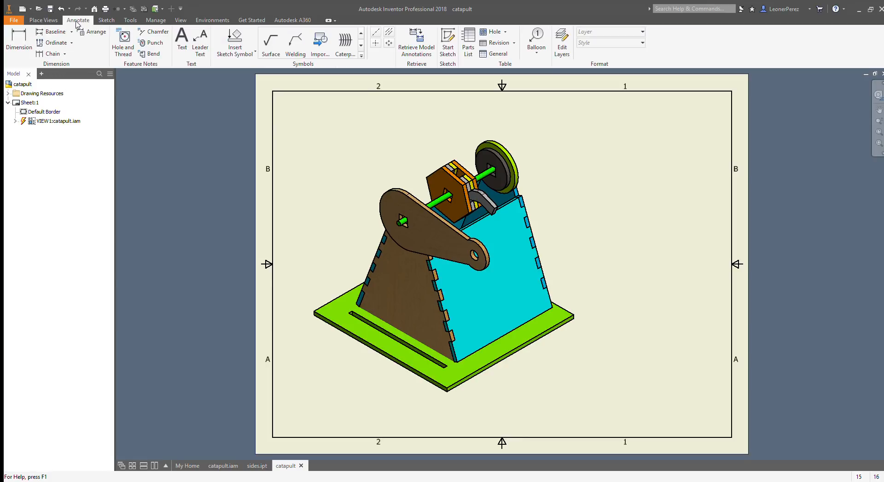
{"action": "left_click", "coordinate": [537, 41]}
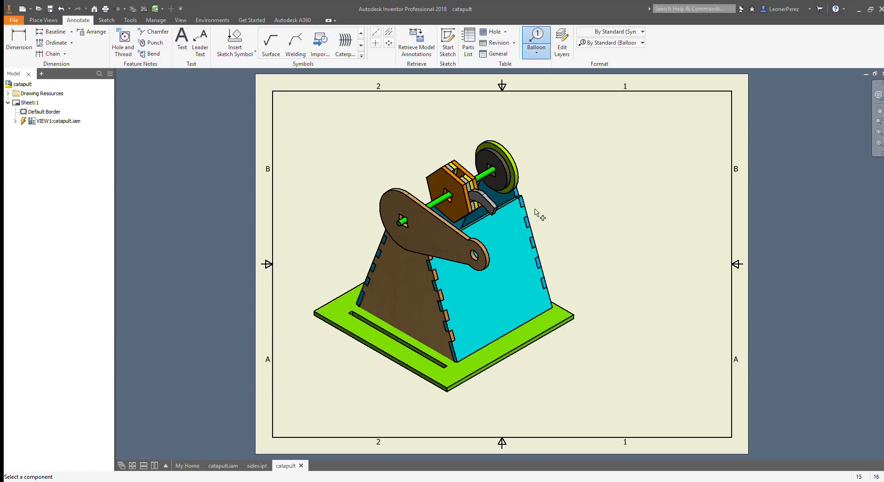
{"action": "scroll", "coordinate": [529, 171], "scroll_direction": "down", "scroll_amount": 3}
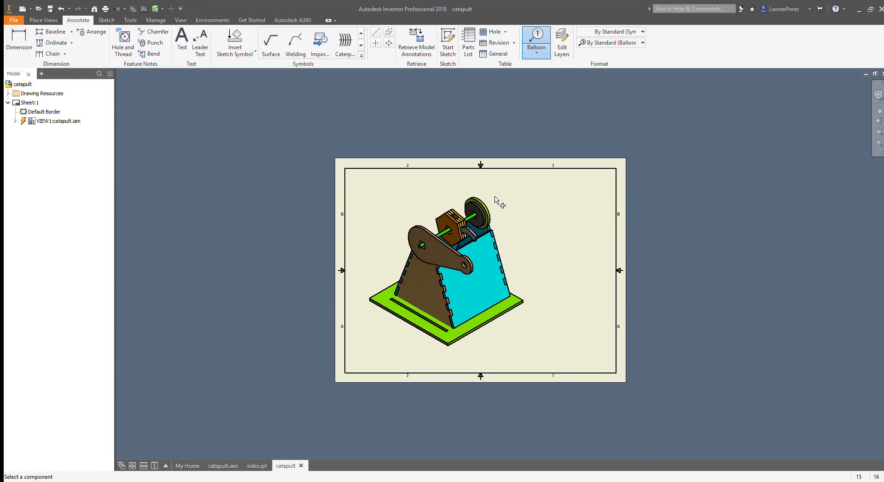
{"action": "scroll", "coordinate": [498, 203], "scroll_direction": "up", "scroll_amount": 5}
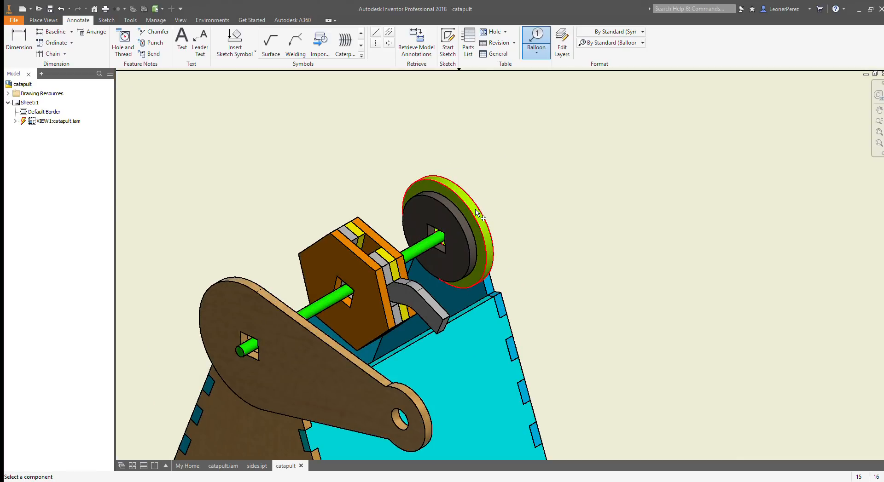
{"action": "left_click", "coordinate": [476, 211]}
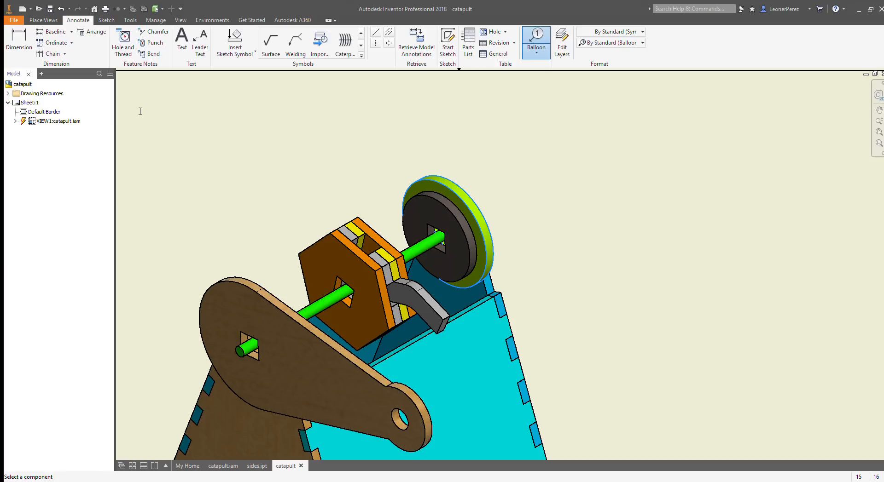
{"action": "left_click", "coordinate": [243, 161]}
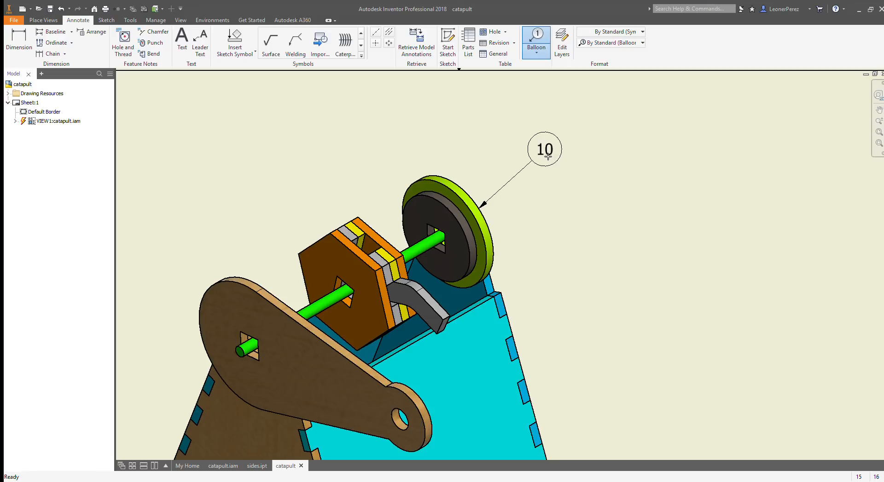
{"action": "left_click", "coordinate": [545, 149]}
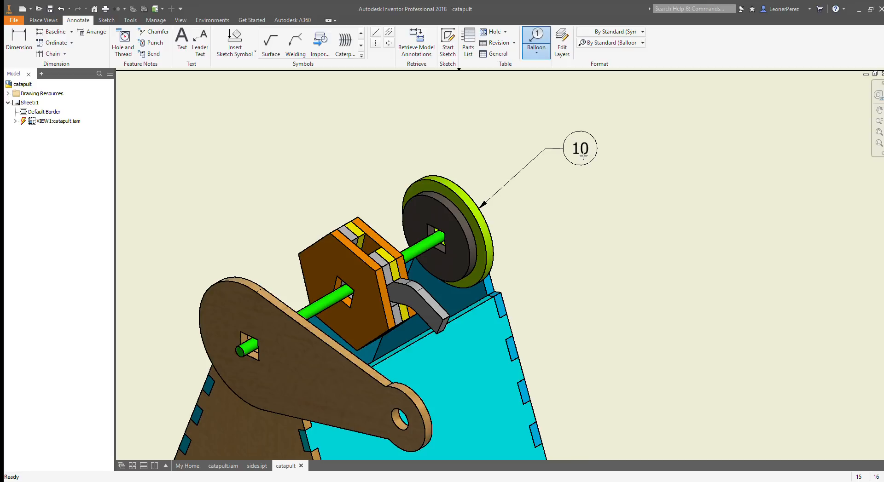
{"action": "left_click", "coordinate": [582, 155]}
Step: Add a balloon to the dark inner disc, placing it just below the outer disc's balloon
{"action": "scroll", "coordinate": [569, 211], "scroll_direction": "down", "scroll_amount": 2}
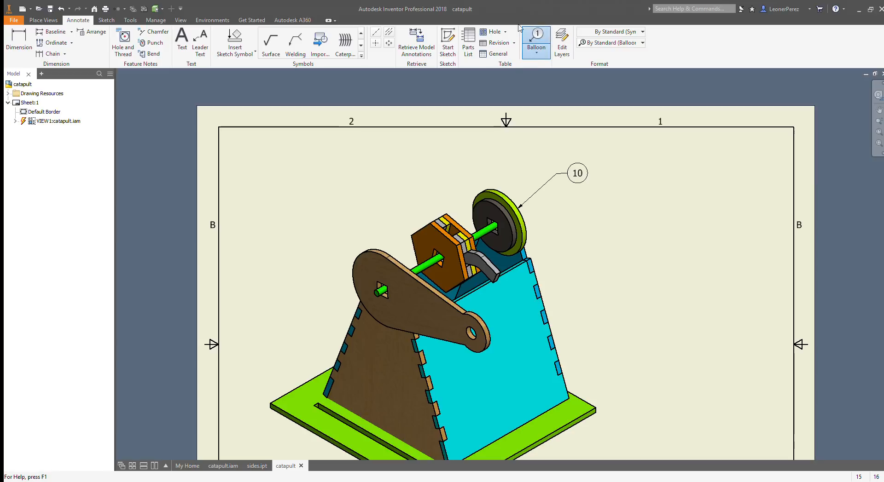
{"action": "left_click", "coordinate": [499, 205]}
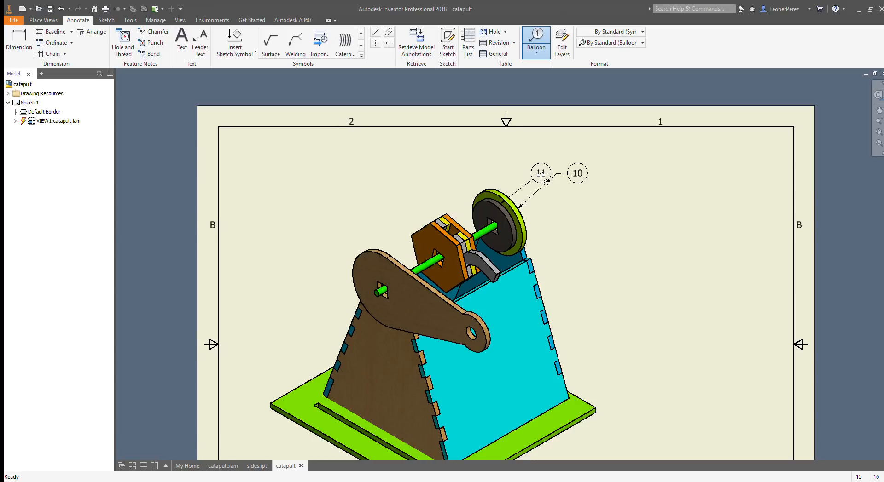
{"action": "key", "text": "Escape"}
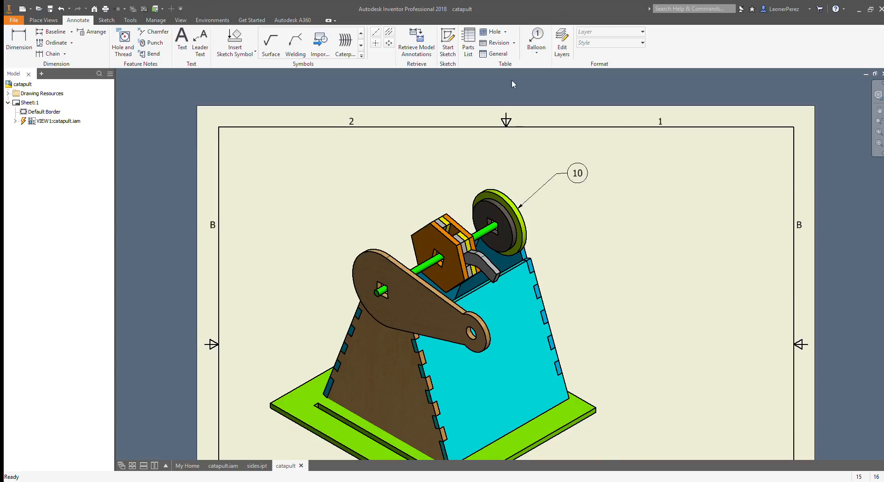
{"action": "left_click", "coordinate": [536, 41]}
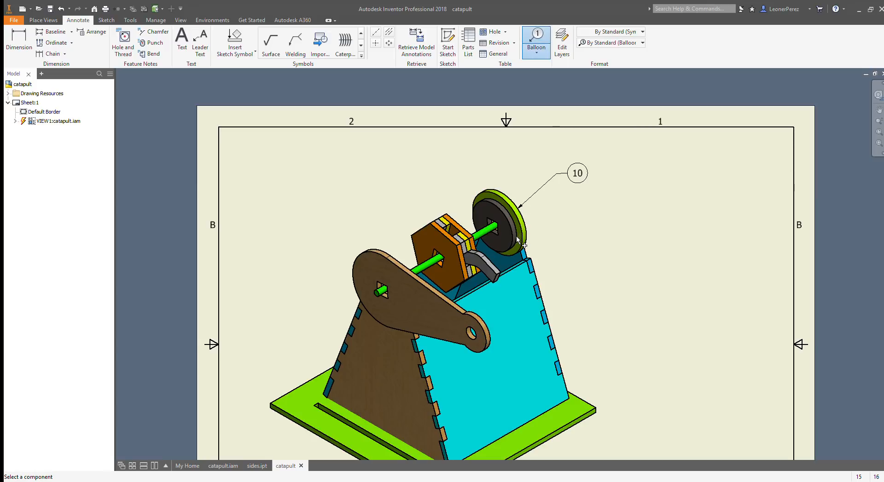
{"action": "left_click", "coordinate": [520, 238]}
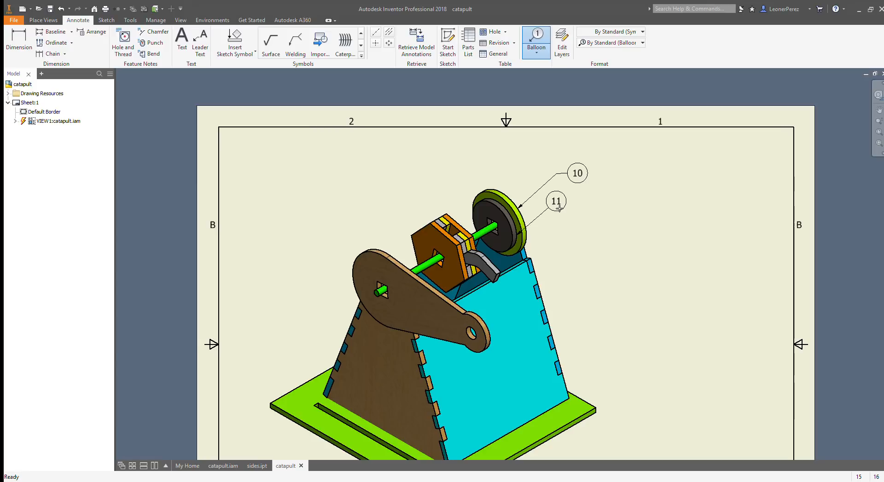
{"action": "left_click", "coordinate": [574, 208]}
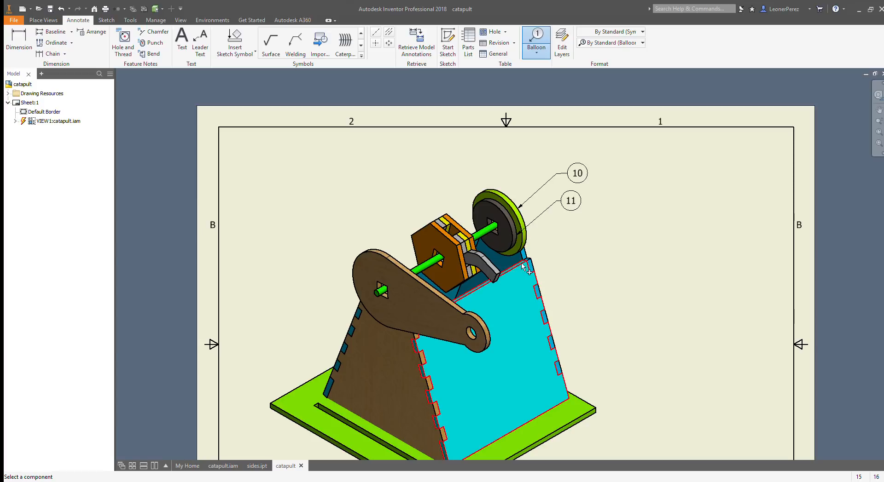
{"action": "key", "text": "Escape"}
{"action": "left_click", "coordinate": [535, 41]}
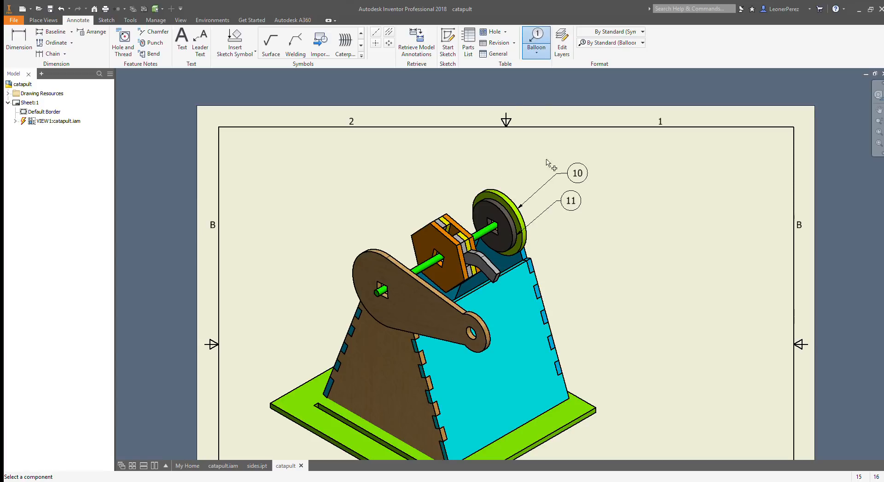
{"action": "left_click", "coordinate": [539, 295]}
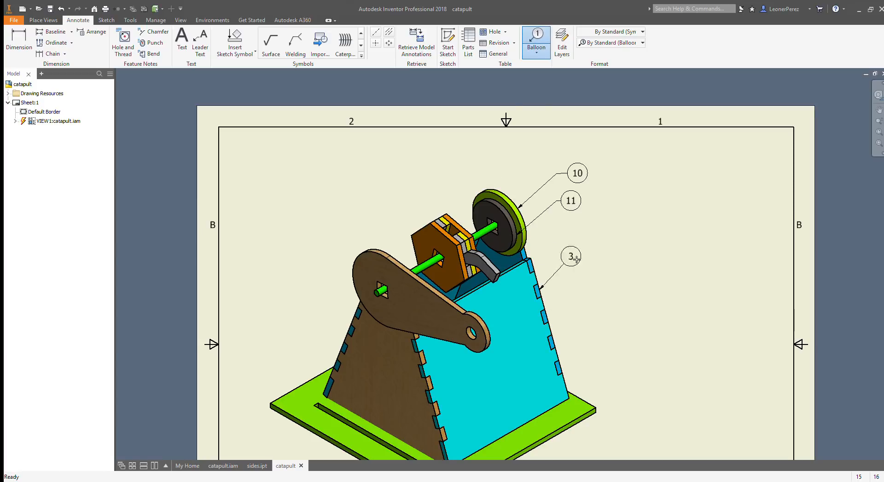
{"action": "left_click", "coordinate": [702, 177]}
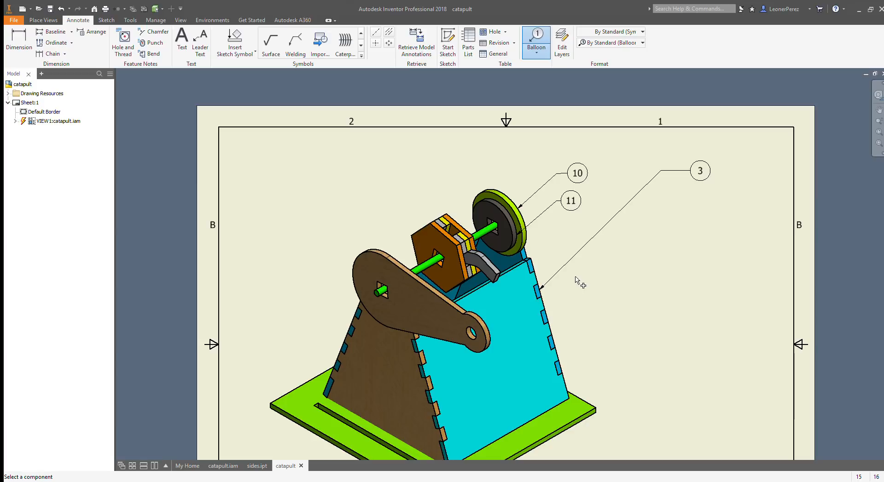
{"action": "key", "text": "ctrl+z"}
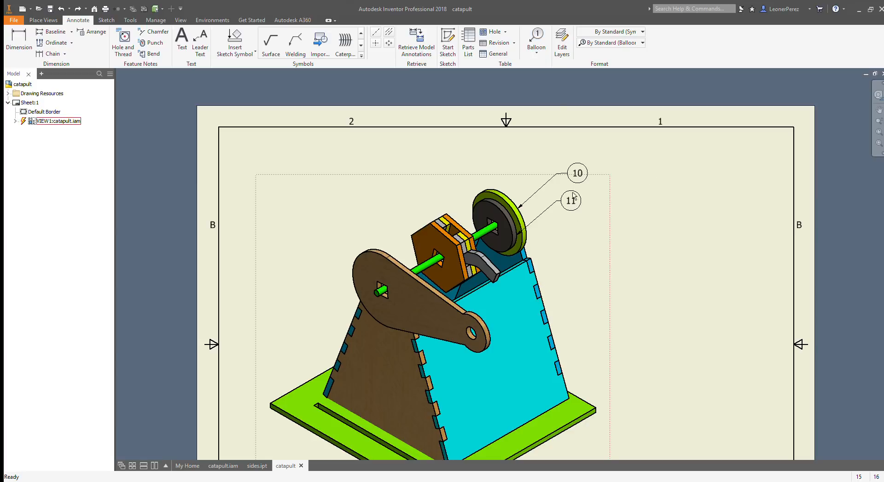
Step: Add a balloon to the cyan panel near its upper right corner, placed below the two disc balloons
{"action": "left_click", "coordinate": [536, 50]}
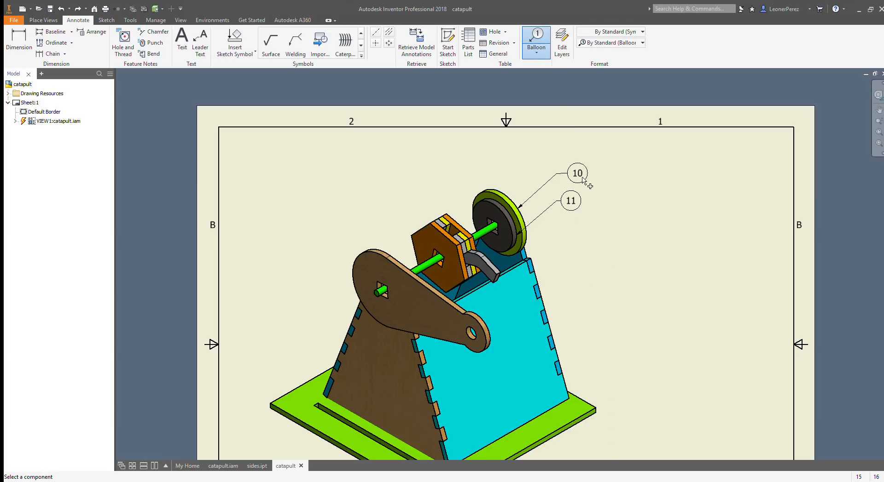
{"action": "left_click", "coordinate": [530, 266]}
{"action": "double_click", "coordinate": [571, 240]}
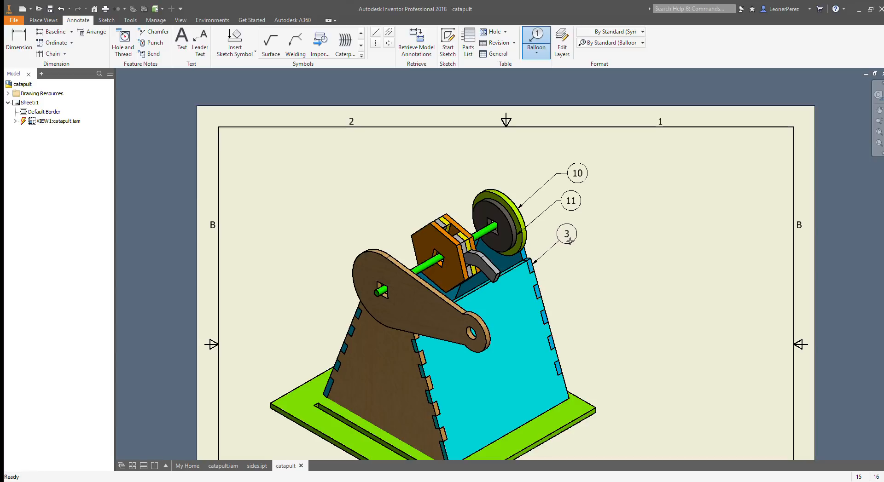
{"action": "left_click_drag", "start_coordinate": [571, 240], "coordinate": [588, 240]}
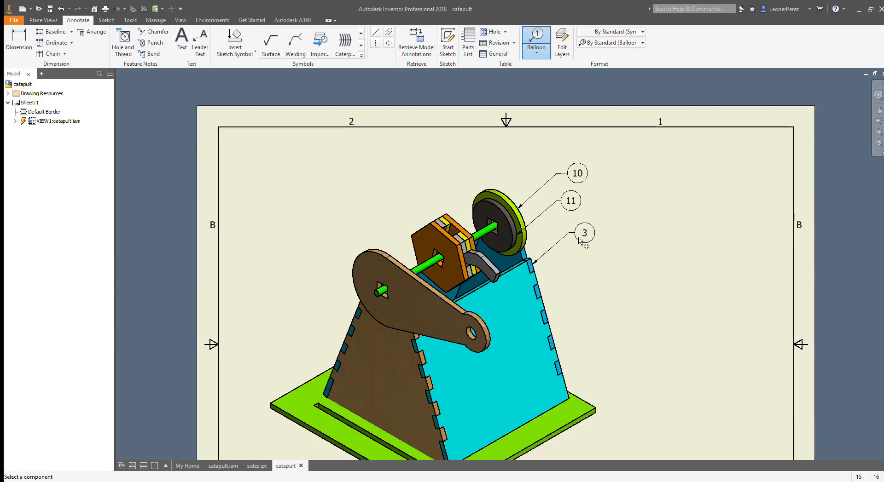
{"action": "scroll", "coordinate": [539, 268], "scroll_direction": "up", "scroll_amount": 5}
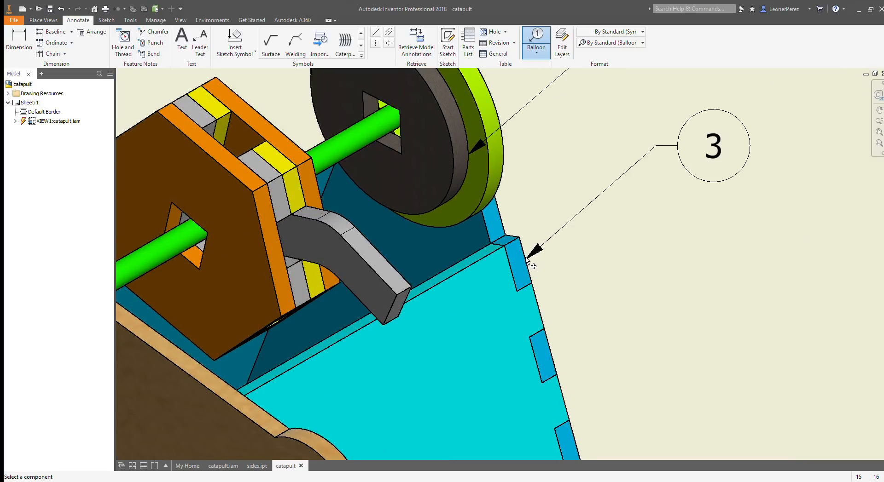
{"action": "left_click", "coordinate": [523, 262]}
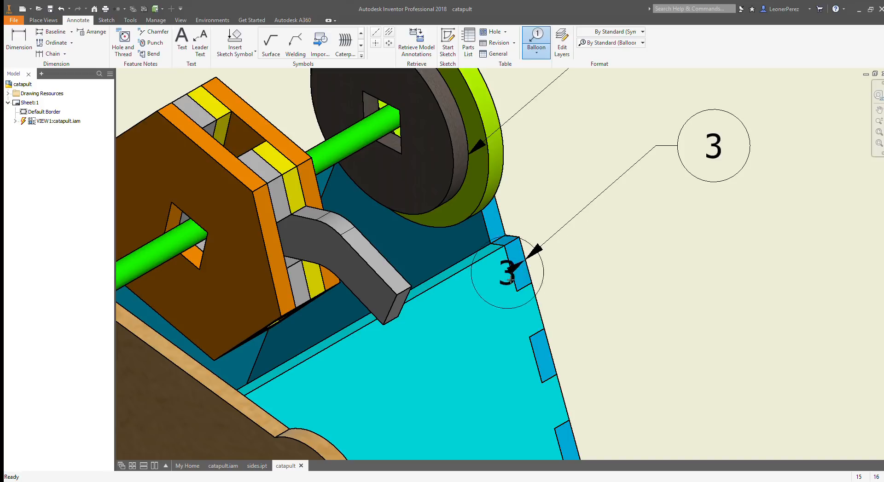
{"action": "double_click", "coordinate": [431, 258]}
{"action": "key", "text": "Escape"}
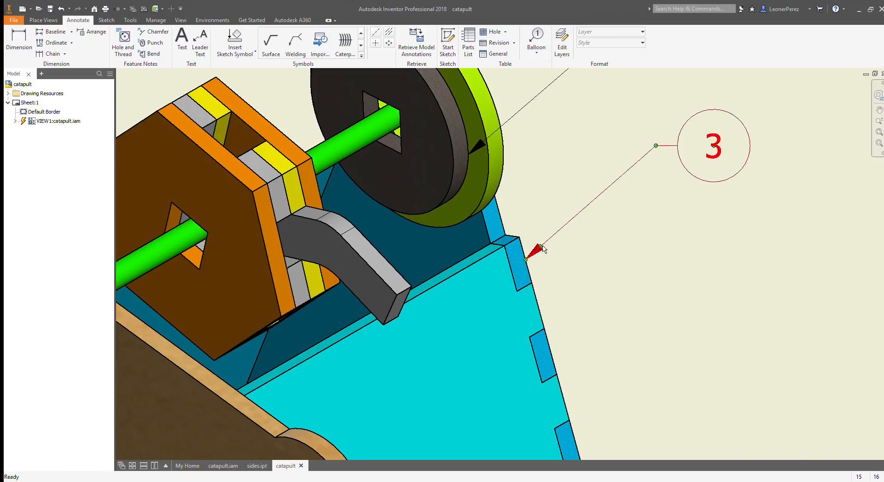
Step: Try moving the cyan panel balloon's leader end onto the dark blue face behind the panel, and undo the move
{"action": "left_click_drag", "start_coordinate": [525, 262], "coordinate": [408, 252]}
{"action": "left_click", "coordinate": [683, 263]}
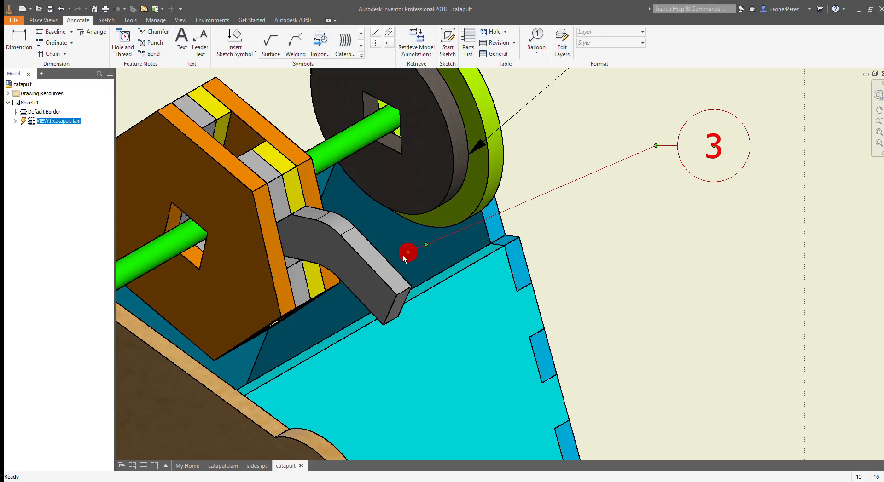
{"action": "key", "text": "ctrl+z"}
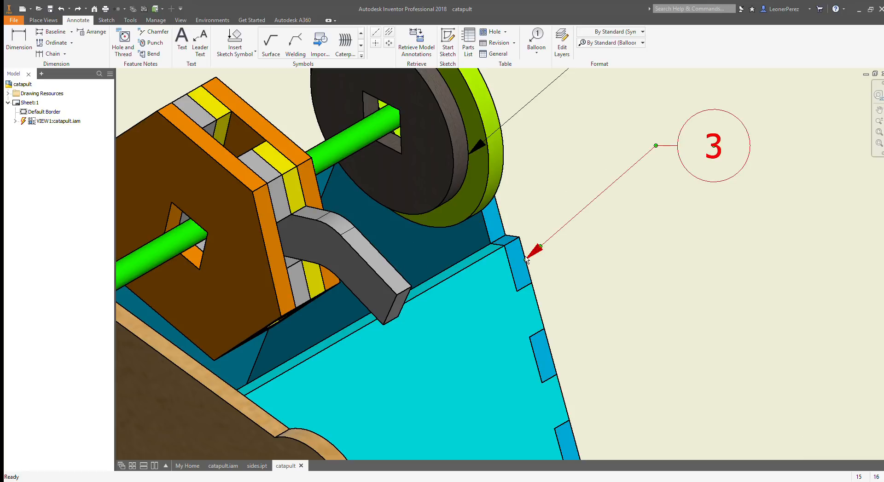
Step: Add a balloon to the right corner of the green base plate, placed below and to the right of it
{"action": "scroll", "coordinate": [557, 301], "scroll_direction": "up", "scroll_amount": 2}
{"action": "scroll", "coordinate": [570, 310], "scroll_direction": "down", "scroll_amount": 3}
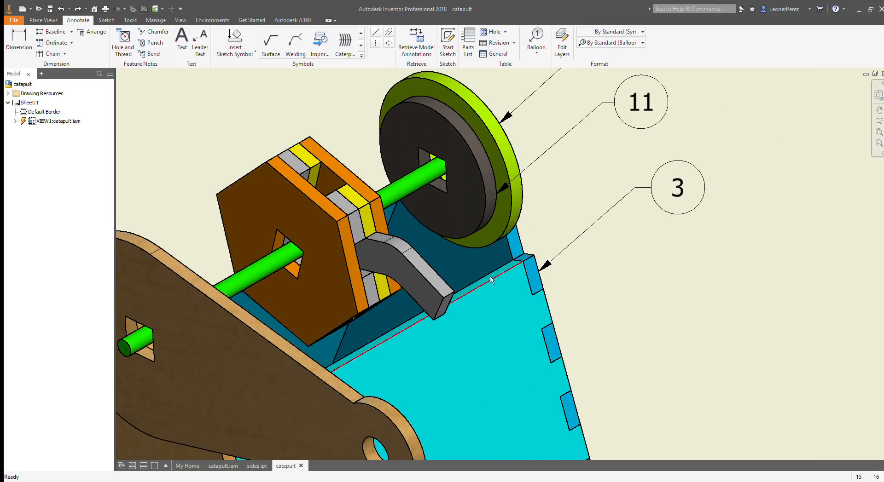
{"action": "scroll", "coordinate": [581, 244], "scroll_direction": "down", "scroll_amount": 3}
{"action": "mouse_move", "coordinate": [612, 310]}
{"action": "middle_mouse_down"}
{"action": "mouse_move", "coordinate": [580, 280]}
{"action": "mouse_move", "coordinate": [486, 251]}
{"action": "middle_mouse_up"}
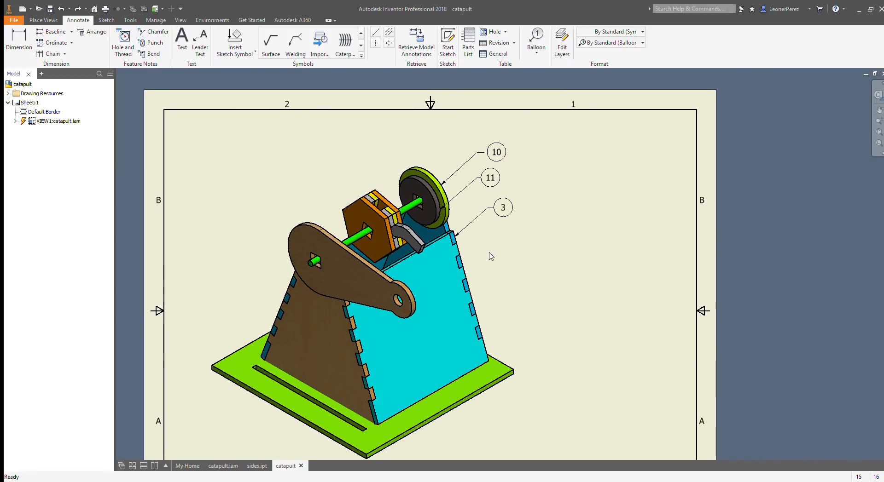
{"action": "left_click", "coordinate": [527, 41]}
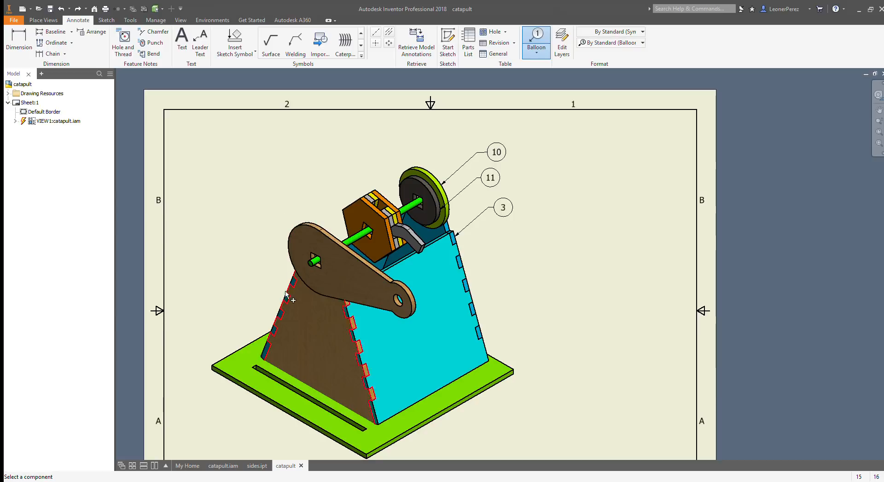
{"action": "mouse_move", "coordinate": [575, 311]}
{"action": "middle_mouse_down"}
{"action": "mouse_move", "coordinate": [610, 310]}
{"action": "mouse_move", "coordinate": [655, 286]}
{"action": "middle_mouse_up"}
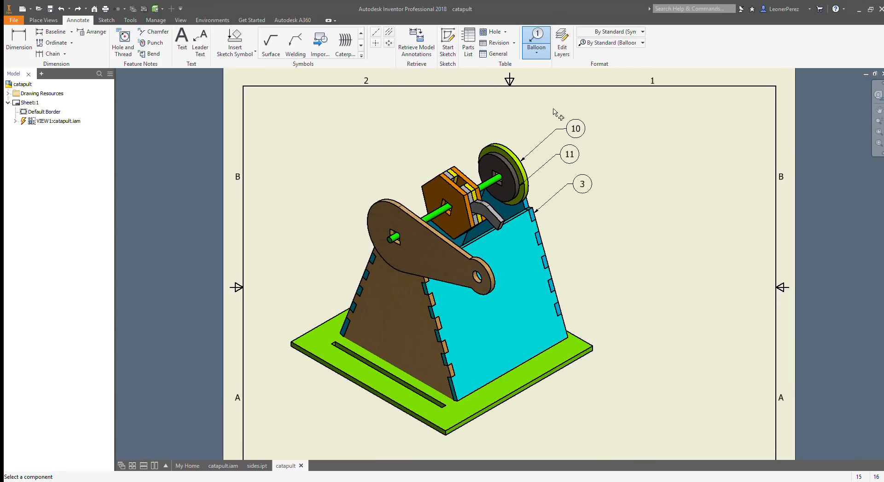
{"action": "left_click", "coordinate": [593, 351]}
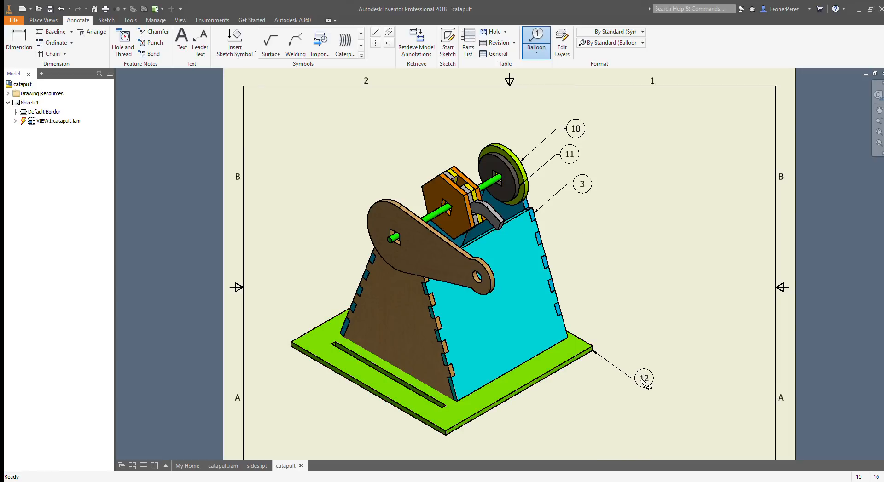
{"action": "left_click", "coordinate": [643, 381]}
Step: Add balloons to the front hexagonal plate's left corner and the spacer edge behind it, both placed above and to the left
{"action": "left_click", "coordinate": [421, 188]}
{"action": "left_click", "coordinate": [365, 168]}
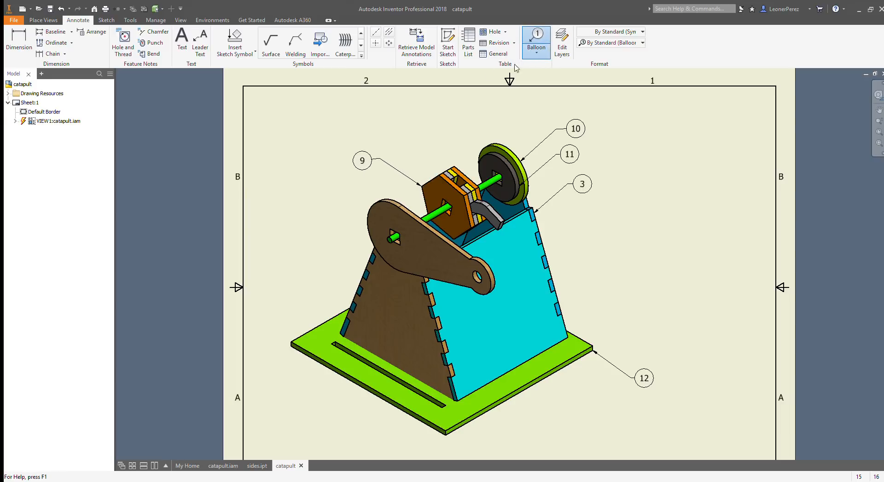
{"action": "left_click", "coordinate": [444, 169]}
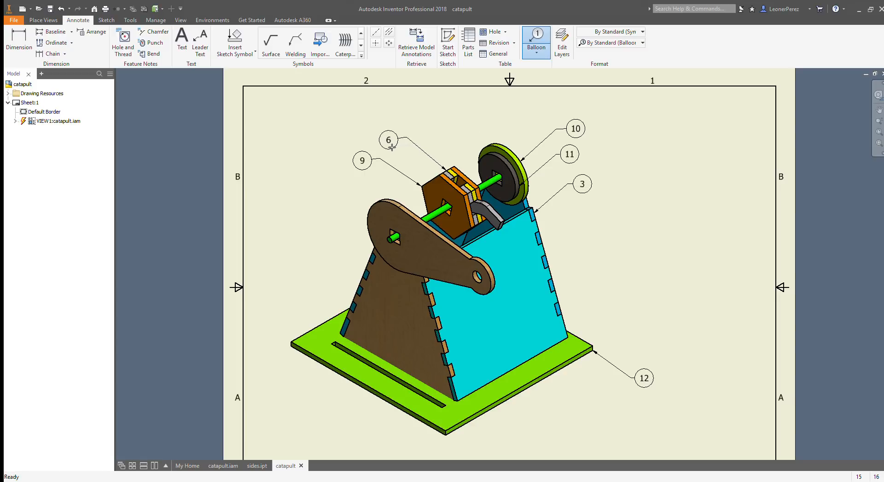
{"action": "left_click", "coordinate": [391, 145]}
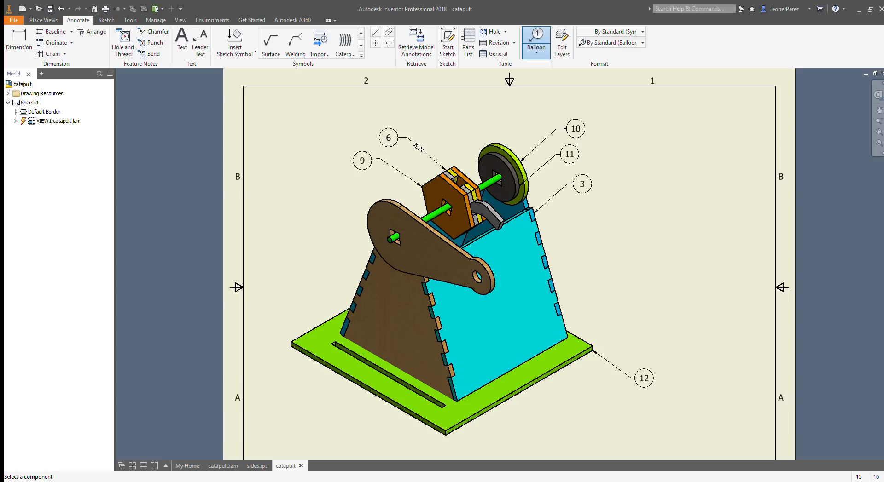
{"action": "scroll", "coordinate": [420, 149], "scroll_direction": "up", "scroll_amount": 3}
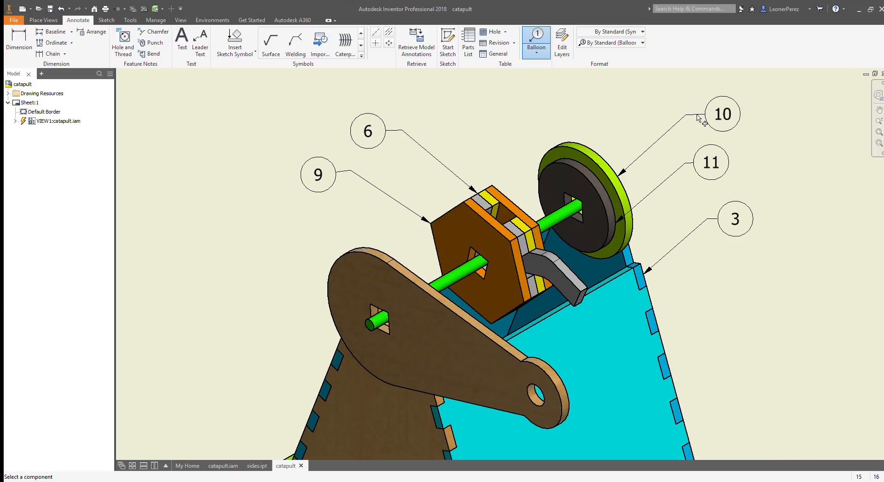
{"action": "key", "text": "Escape"}
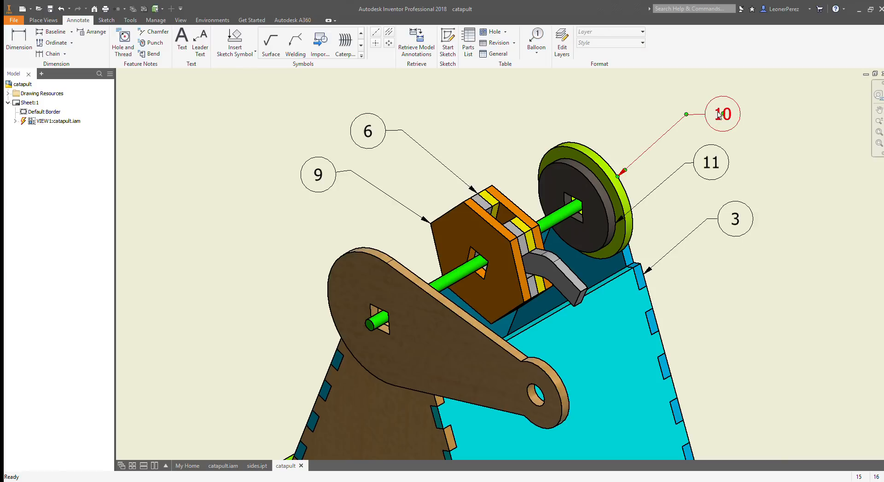
Step: Nudge the balloons of the outer disc, inner disc, spacer and front hexagonal plate so their leader shoulders are horizontal
{"action": "scroll", "coordinate": [723, 117], "scroll_direction": "up", "scroll_amount": 6}
{"action": "left_click", "coordinate": [723, 118]}
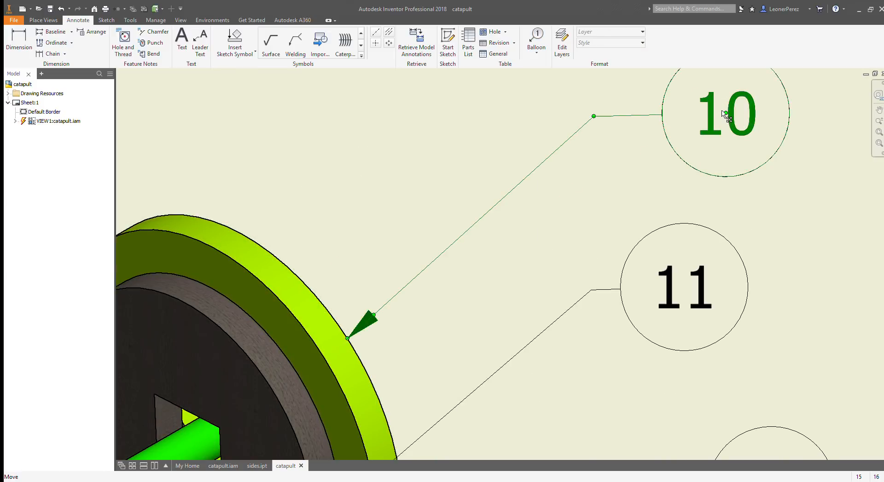
{"action": "left_click_drag", "start_coordinate": [721, 116], "coordinate": [709, 120]}
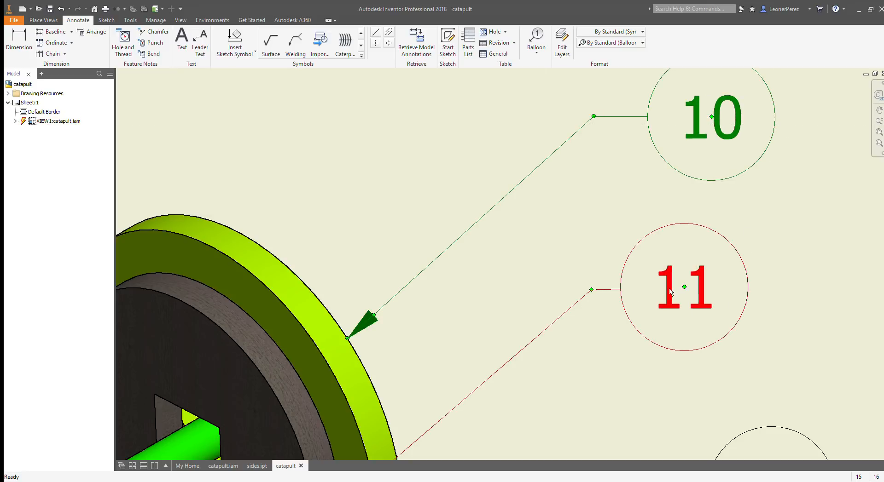
{"action": "left_click_drag", "start_coordinate": [681, 289], "coordinate": [681, 291]}
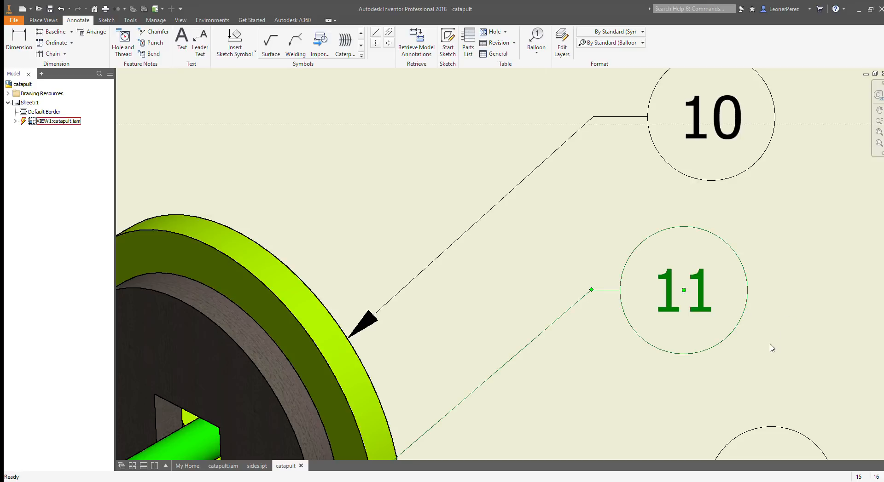
{"action": "scroll", "coordinate": [769, 349], "scroll_direction": "up", "scroll_amount": 5}
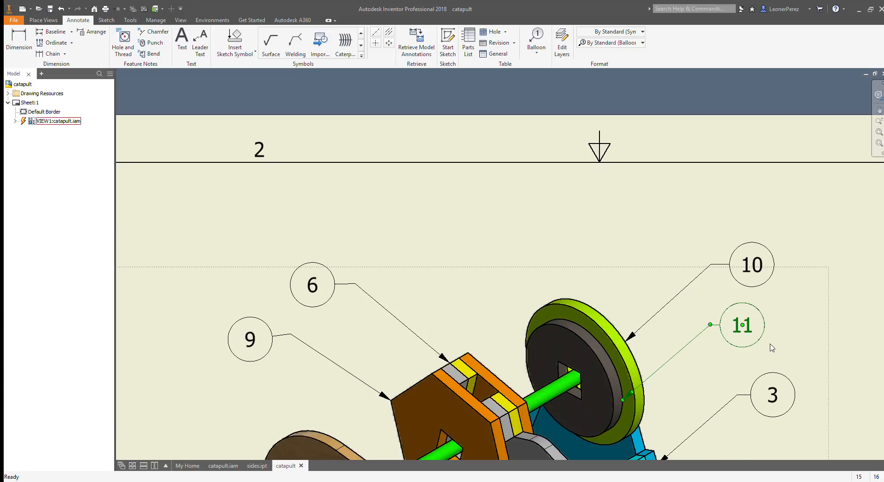
{"action": "left_click", "coordinate": [311, 286]}
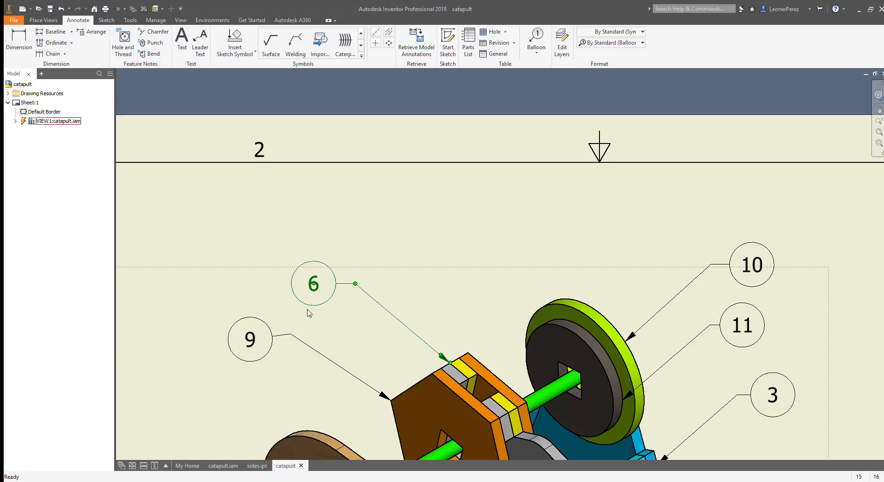
{"action": "left_click_drag", "start_coordinate": [249, 344], "coordinate": [252, 338]}
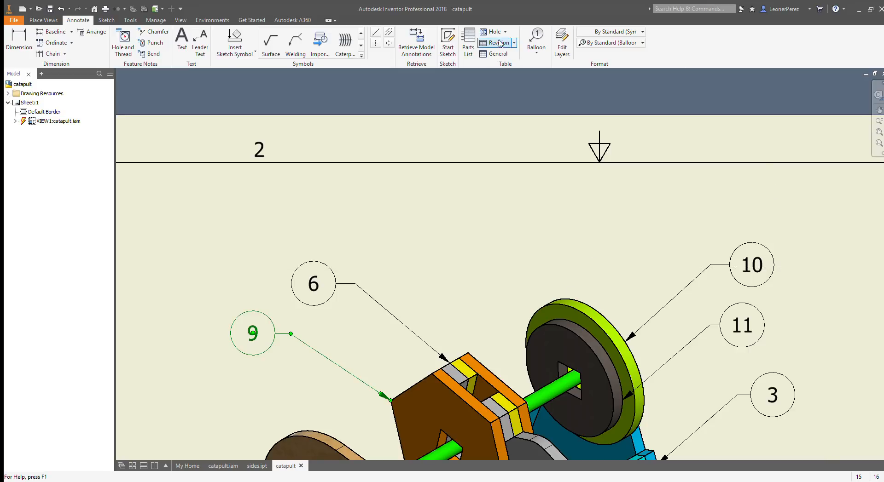
{"action": "left_click", "coordinate": [536, 41]}
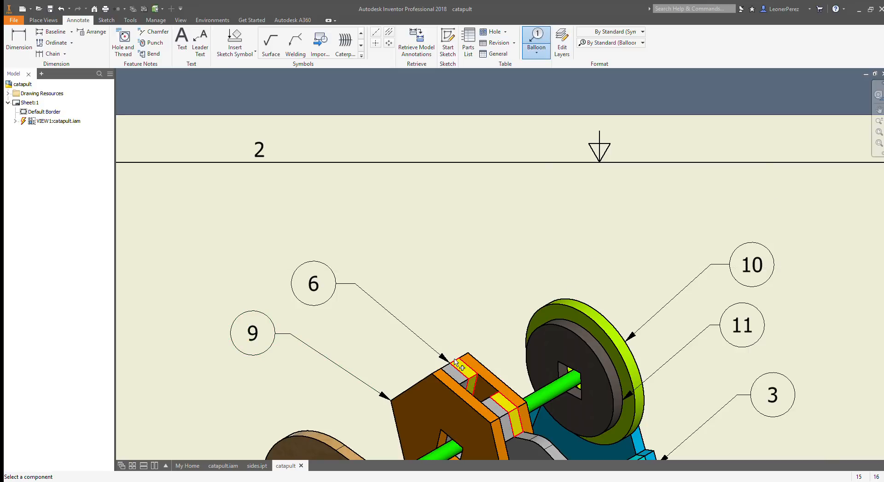
{"action": "left_click", "coordinate": [464, 353]}
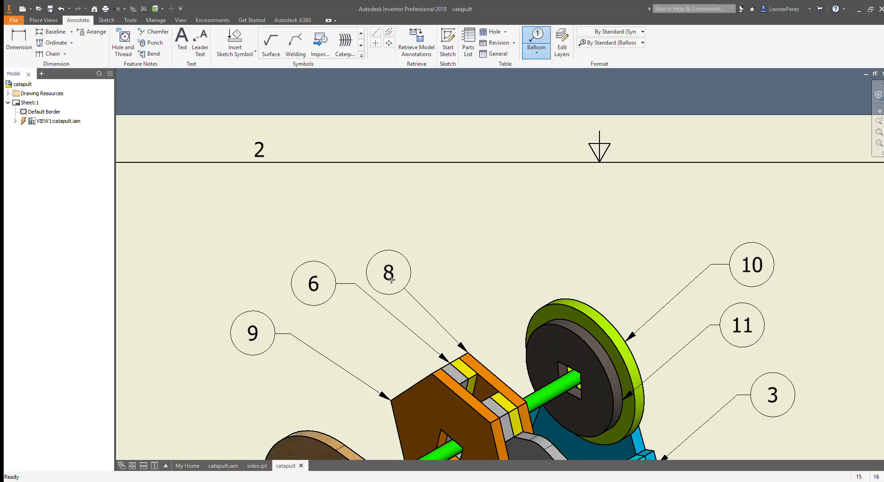
{"action": "left_click", "coordinate": [387, 279]}
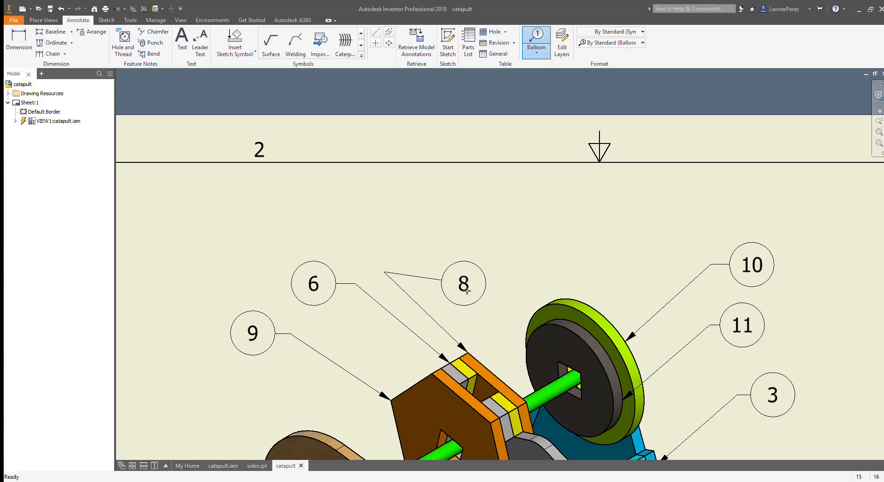
{"action": "key", "text": "Escape"}
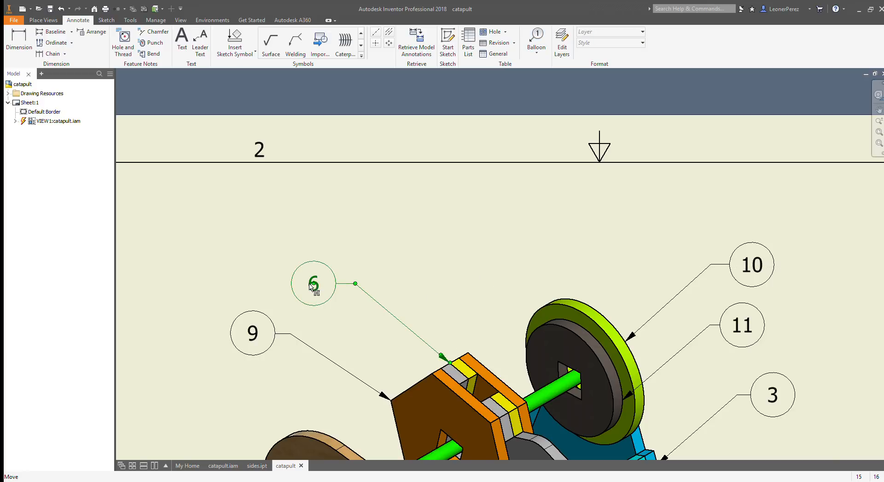
Step: Move the spacer's balloon and its leader bend down and to the right, closer to the hexagonal plates
{"action": "left_click_drag", "start_coordinate": [312, 284], "coordinate": [322, 321]}
{"action": "left_click_drag", "start_coordinate": [355, 284], "coordinate": [378, 317]}
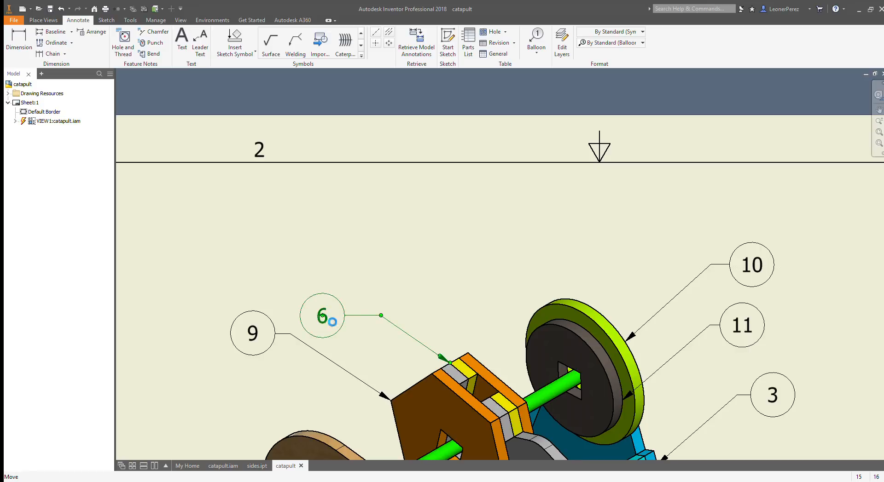
{"action": "left_click_drag", "start_coordinate": [323, 317], "coordinate": [346, 318]}
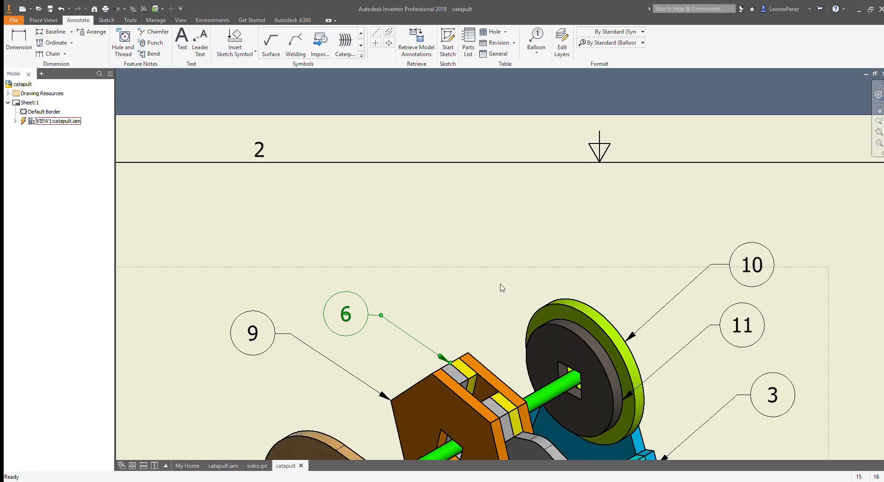
Step: Add a balloon to the top corner of the rear orange hexagonal plate, placed above the spacer's balloon with a level shoulder
{"action": "left_click", "coordinate": [536, 41]}
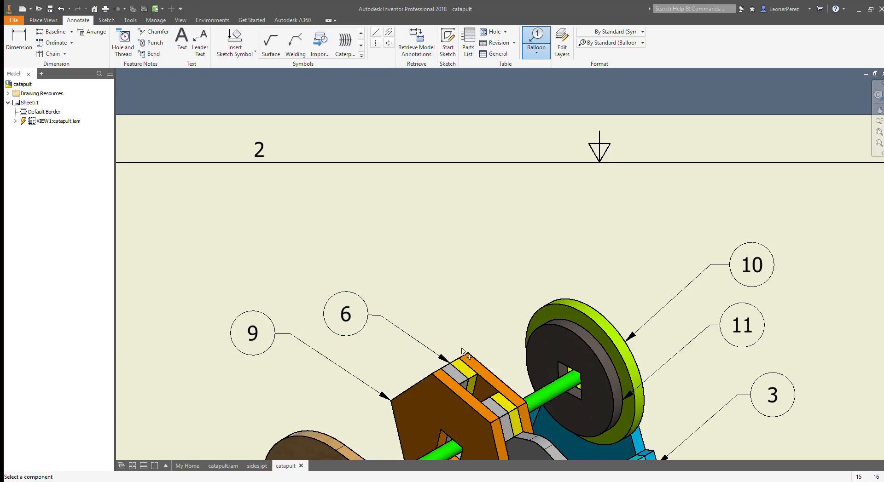
{"action": "left_click", "coordinate": [462, 351]}
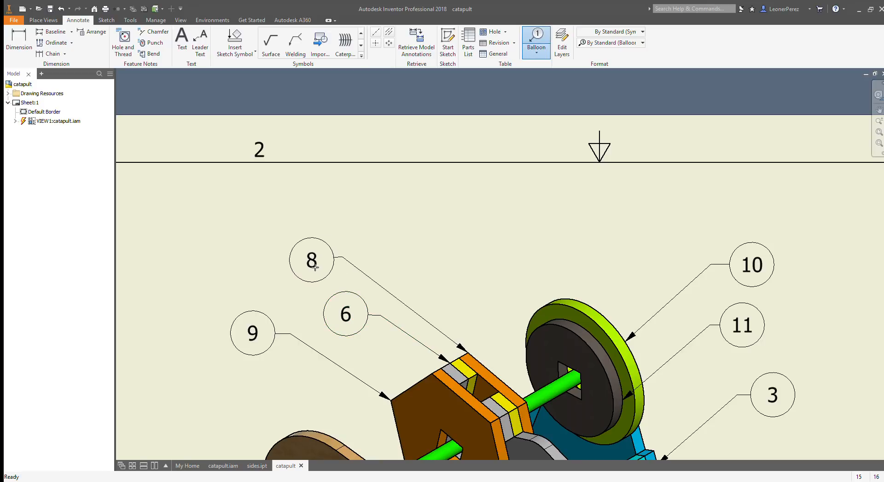
{"action": "left_click", "coordinate": [315, 268]}
{"action": "key", "text": "Escape"}
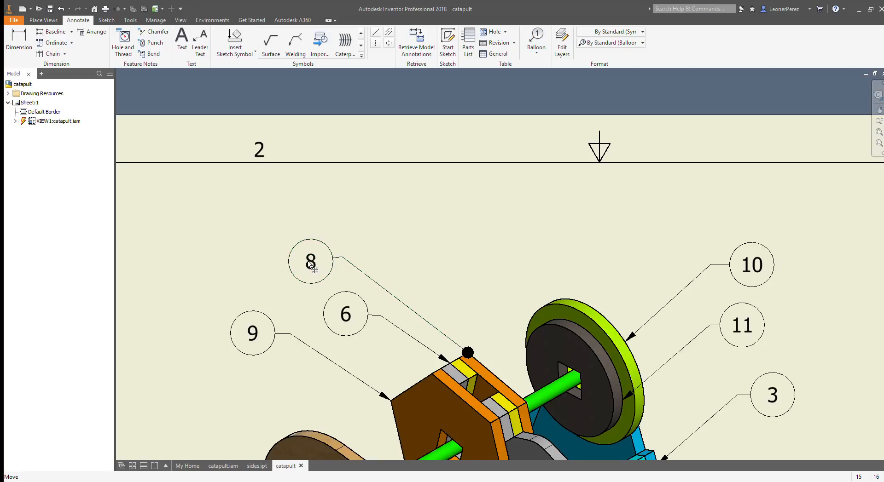
{"action": "left_click_drag", "start_coordinate": [310, 265], "coordinate": [308, 261]}
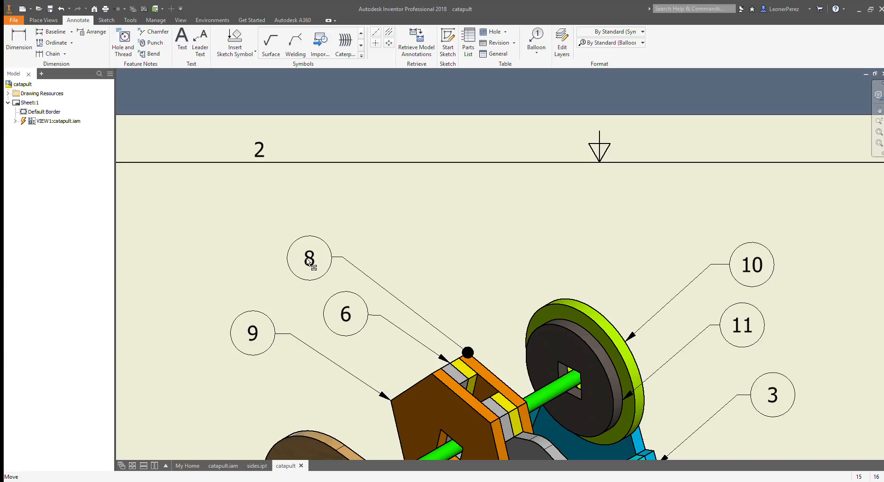
{"action": "left_click", "coordinate": [309, 263]}
Step: Add a balloon to the upper left edge of the brown arm, placed above and to the left of it
{"action": "scroll", "coordinate": [450, 282], "scroll_direction": "up", "scroll_amount": 3}
{"action": "scroll", "coordinate": [452, 284], "scroll_direction": "down", "scroll_amount": 6}
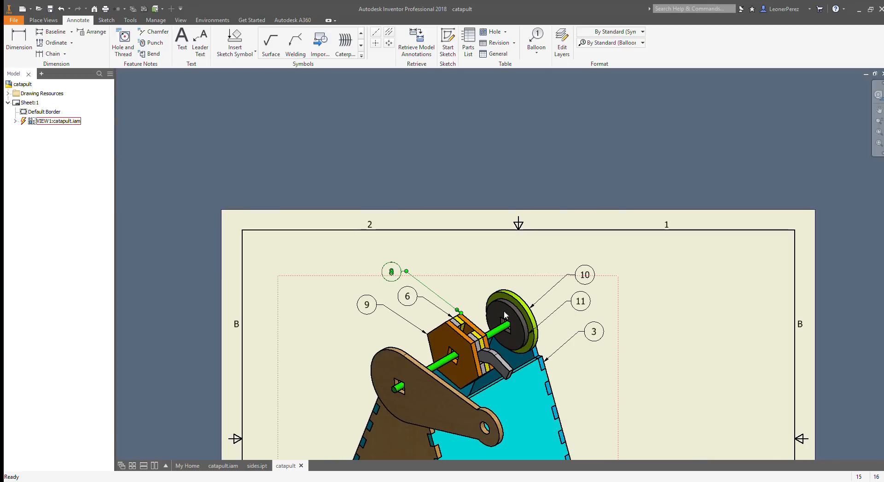
{"action": "scroll", "coordinate": [617, 388], "scroll_direction": "down", "scroll_amount": 2}
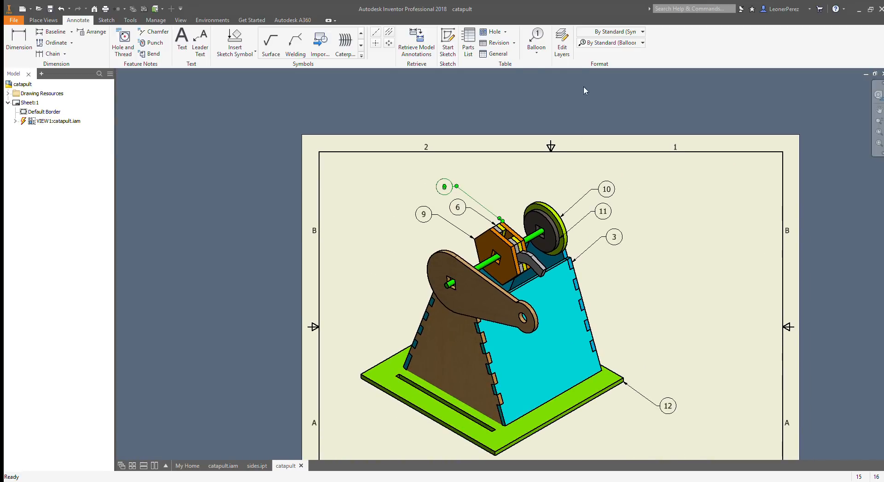
{"action": "left_click", "coordinate": [536, 40]}
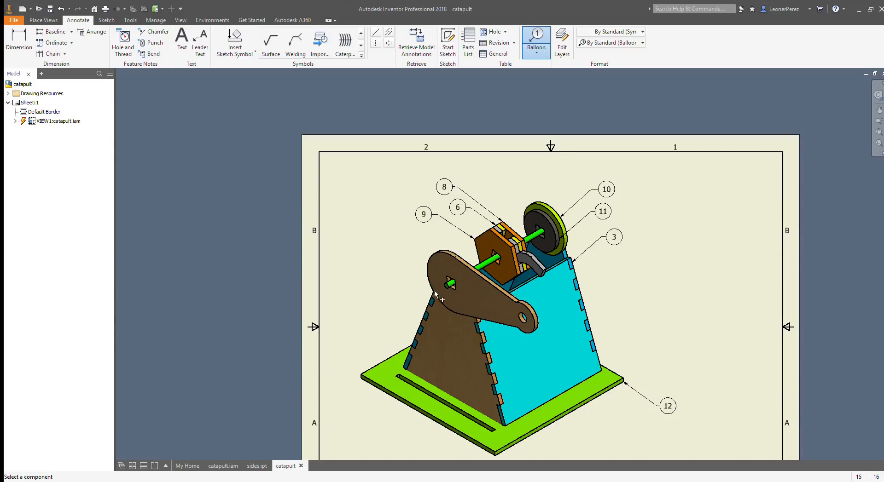
{"action": "left_click", "coordinate": [428, 260]}
{"action": "left_click", "coordinate": [386, 244]}
{"action": "middle_click_drag", "start_coordinate": [600, 288], "coordinate": [444, 222]}
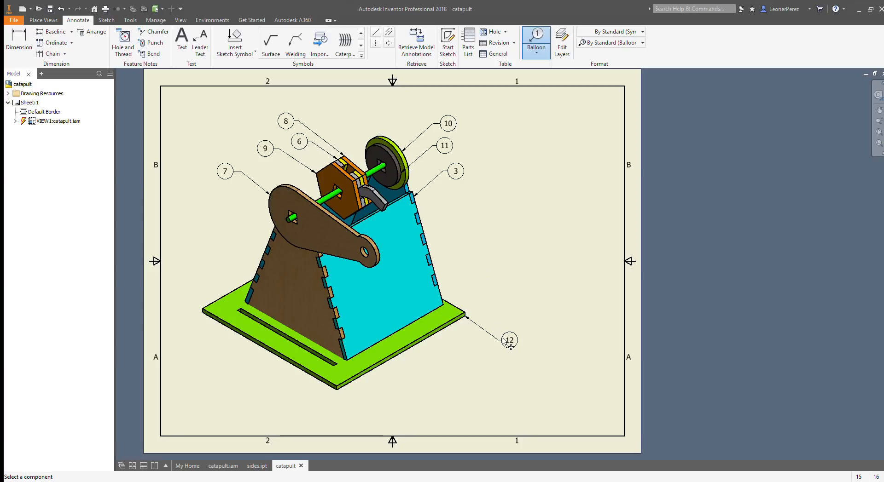
{"action": "key", "text": "Escape"}
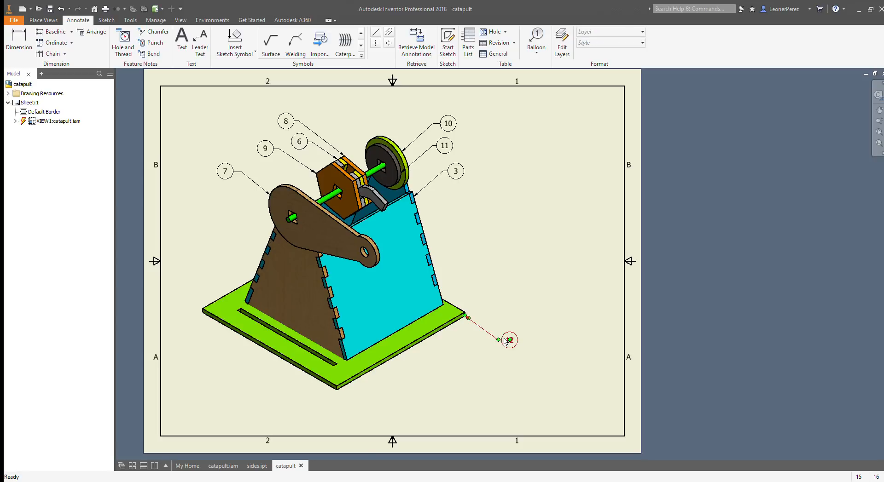
Step: Delete the green base plate's balloon and add a new one on its rear left edge, placed above and to the left
{"action": "left_click", "coordinate": [506, 341]}
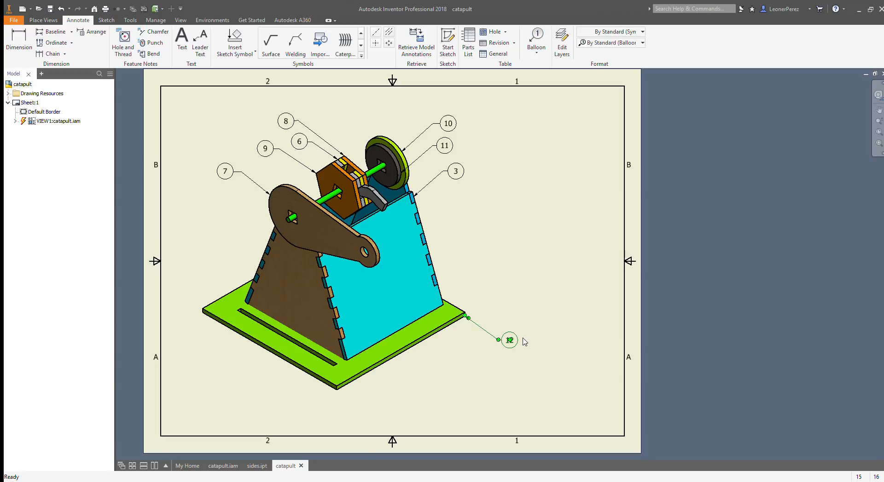
{"action": "key", "text": "Delete"}
{"action": "left_click", "coordinate": [536, 42]}
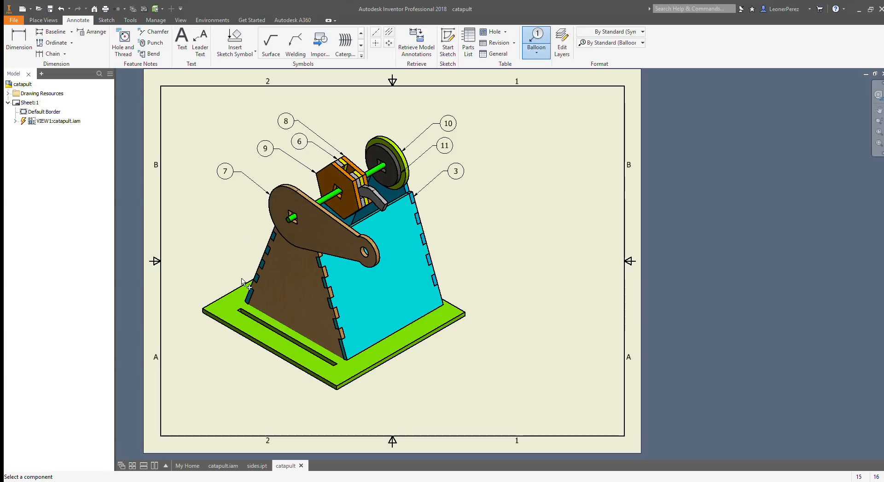
{"action": "left_click", "coordinate": [247, 284]}
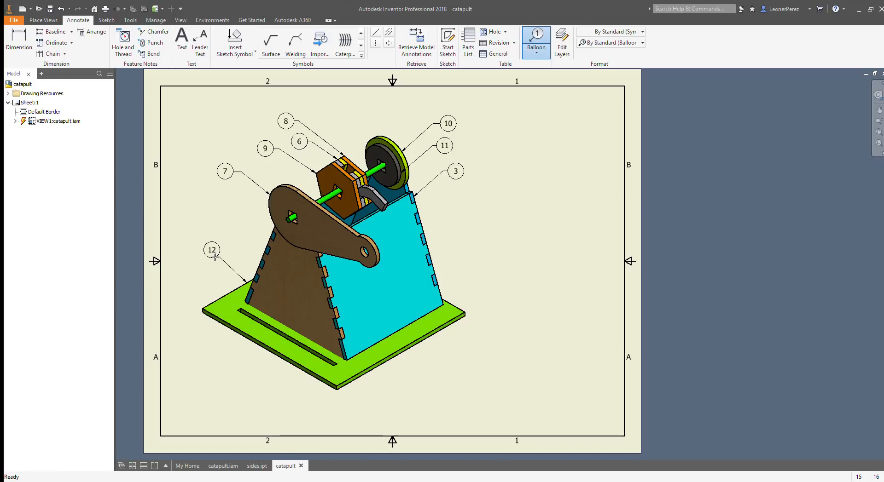
{"action": "double_click", "coordinate": [202, 257]}
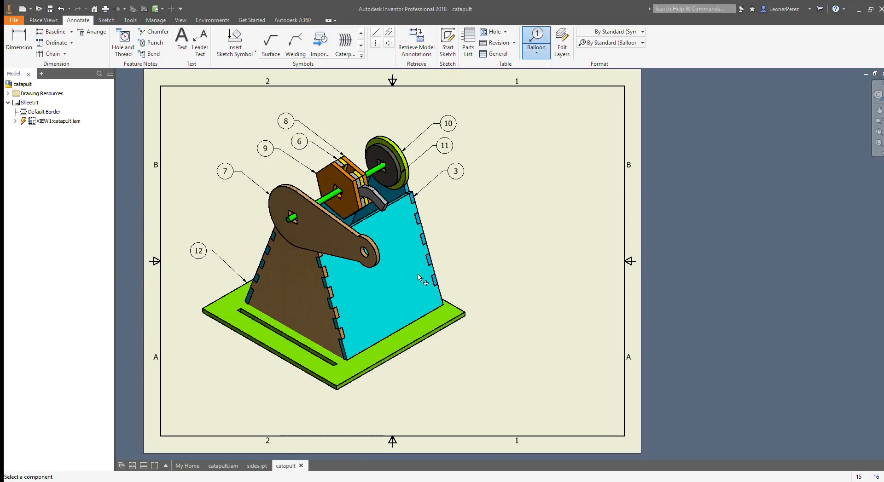
Step: Move the catapult view with its balloons up and to the left on the sheet
{"action": "key", "text": "Escape"}
{"action": "left_click", "coordinate": [390, 264]}
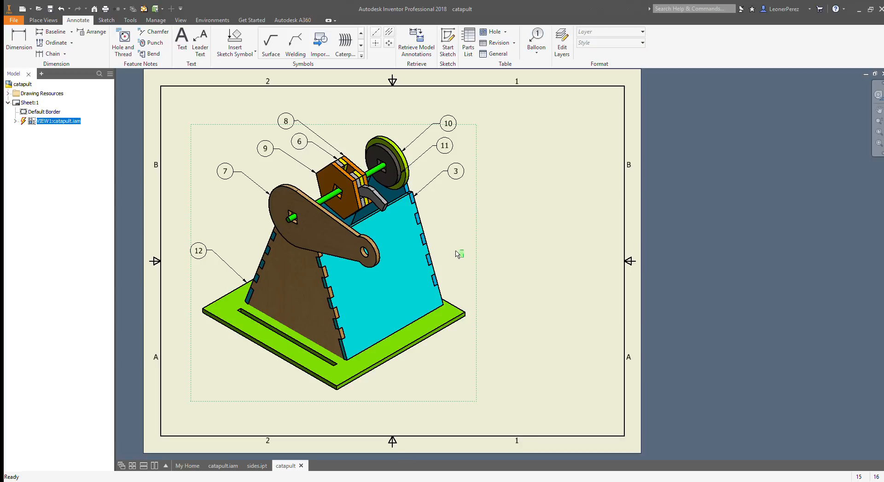
{"action": "mouse_move", "coordinate": [471, 246]}
{"action": "left_mouse_down"}
{"action": "mouse_move", "coordinate": [445, 204]}
{"action": "mouse_move", "coordinate": [450, 212]}
{"action": "mouse_move", "coordinate": [427, 217]}
{"action": "mouse_move", "coordinate": [450, 223]}
{"action": "mouse_move", "coordinate": [448, 237]}
{"action": "left_mouse_up"}
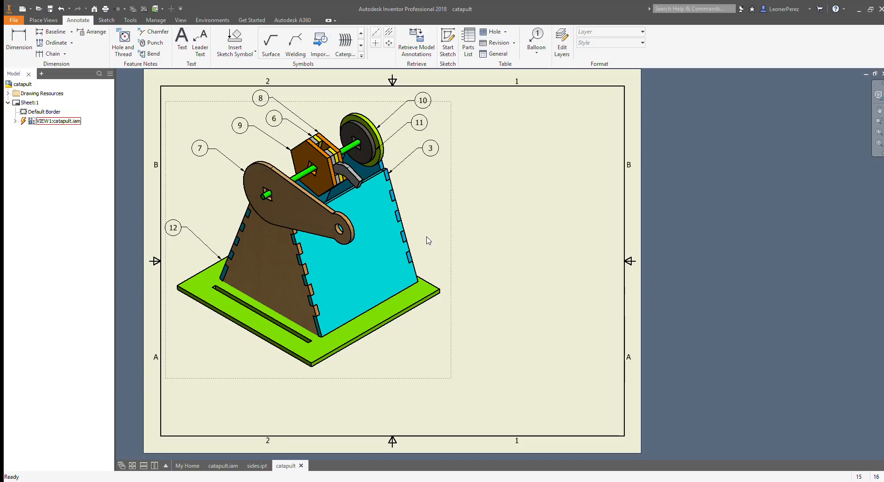
Step: Place the catapult's parts list in the sheet's lower right corner and narrow its item, quantity and part number columns
{"action": "left_click", "coordinate": [469, 44]}
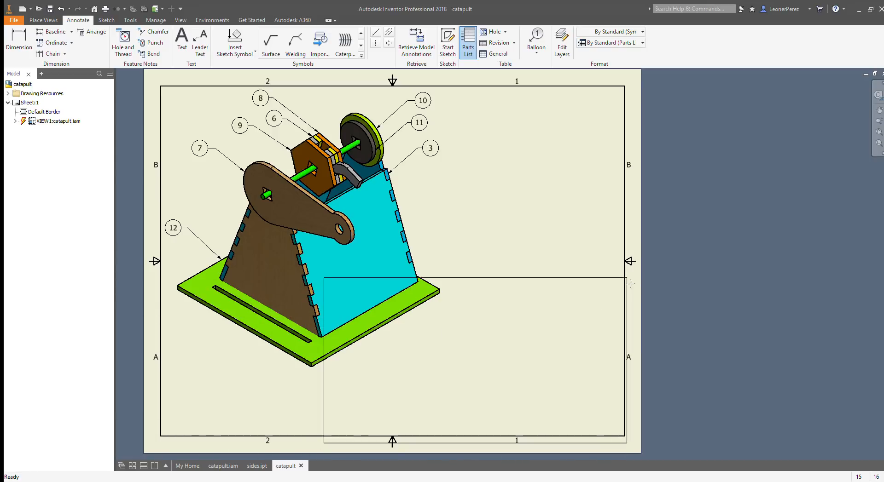
{"action": "left_click", "coordinate": [617, 265]}
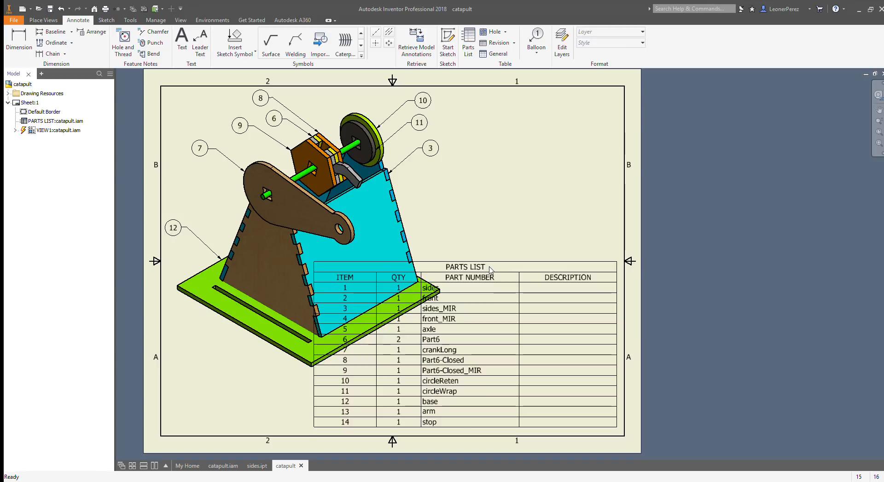
{"action": "left_click_drag", "start_coordinate": [521, 290], "coordinate": [549, 290]}
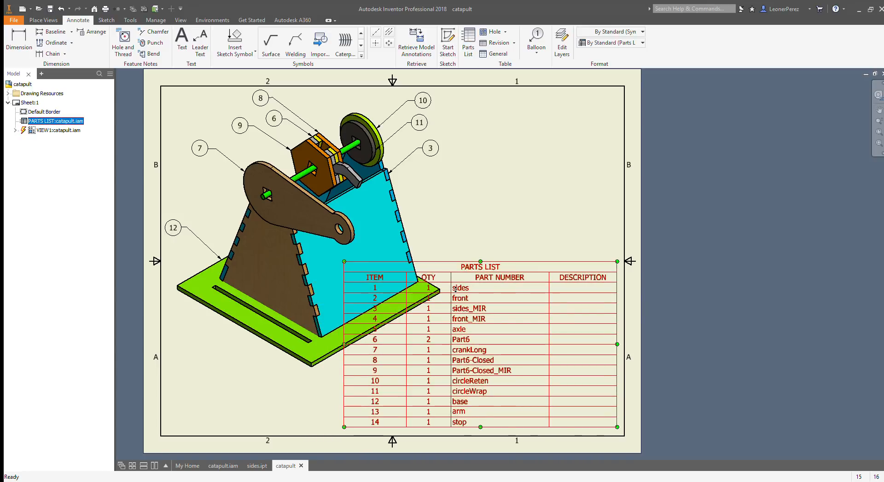
{"action": "mouse_move", "coordinate": [455, 289]}
{"action": "left_mouse_down"}
{"action": "mouse_move", "coordinate": [489, 288]}
{"action": "mouse_move", "coordinate": [445, 288]}
{"action": "mouse_move", "coordinate": [462, 288]}
{"action": "left_mouse_up"}
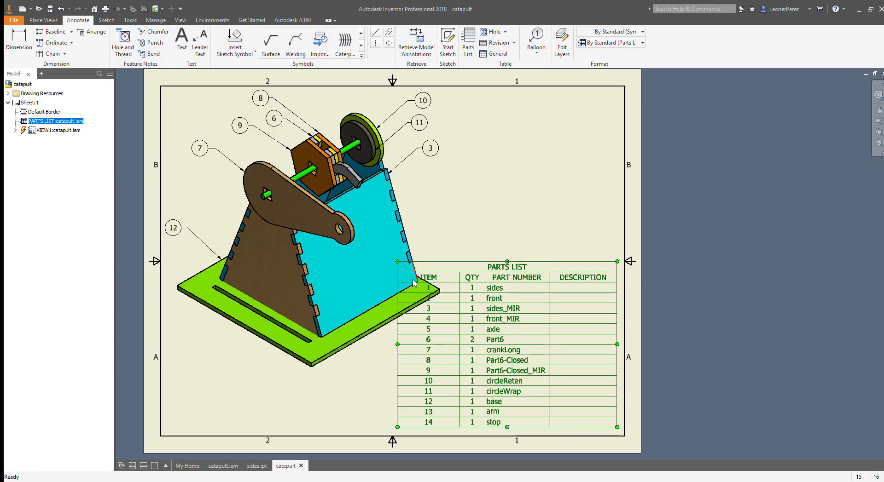
{"action": "left_click_drag", "start_coordinate": [400, 283], "coordinate": [426, 283]}
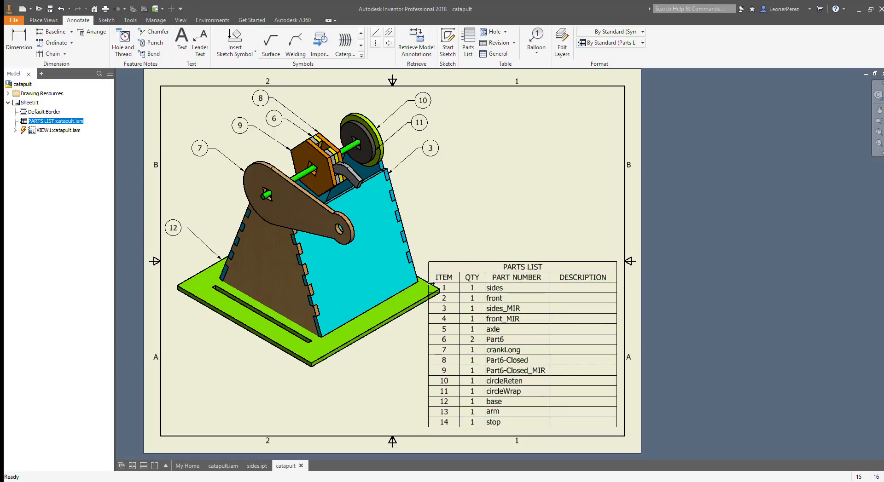
Step: Make the parts list's title row taller, shift the table toward the right border and adjust its width so each part number fits one line
{"action": "left_click", "coordinate": [475, 270]}
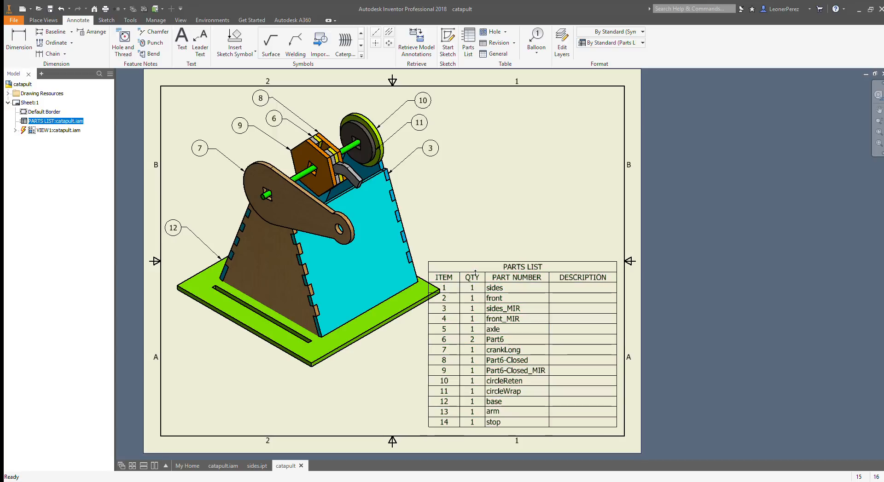
{"action": "left_click_drag", "start_coordinate": [475, 275], "coordinate": [475, 281]}
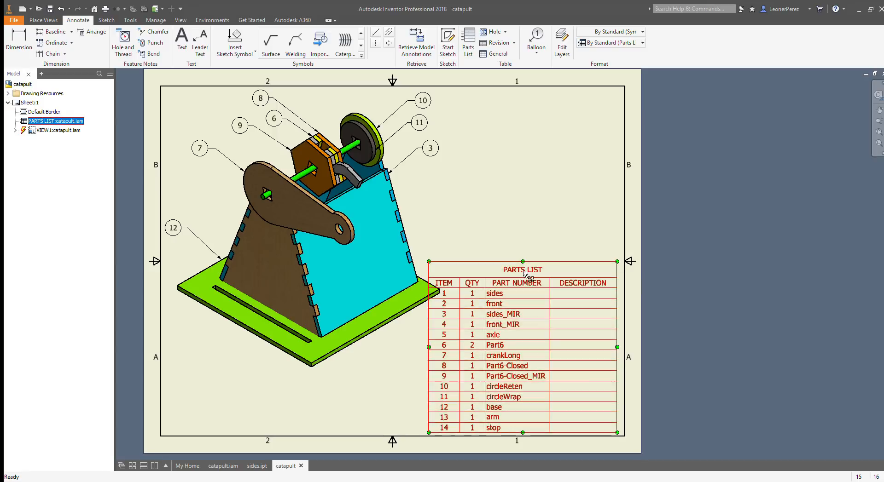
{"action": "left_click_drag", "start_coordinate": [534, 268], "coordinate": [533, 271]}
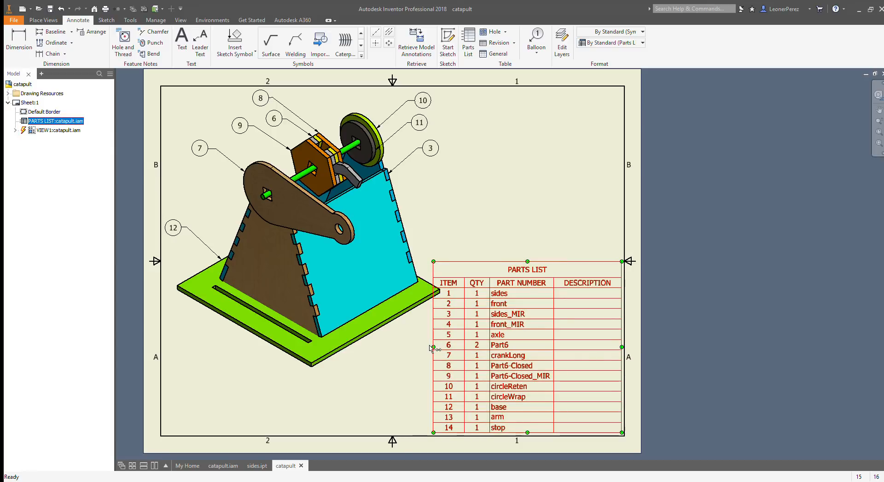
{"action": "mouse_move", "coordinate": [430, 347]}
{"action": "left_mouse_down"}
{"action": "mouse_move", "coordinate": [443, 352]}
{"action": "mouse_move", "coordinate": [434, 356]}
{"action": "left_mouse_up"}
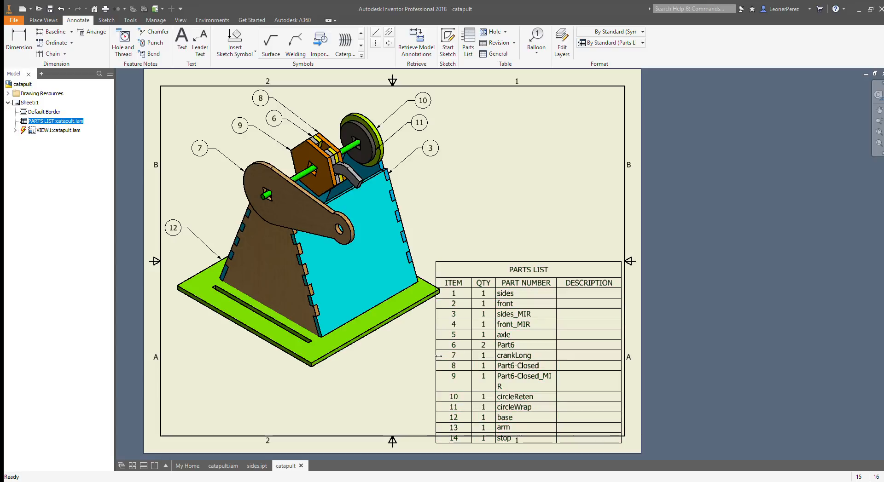
{"action": "left_click", "coordinate": [435, 357]}
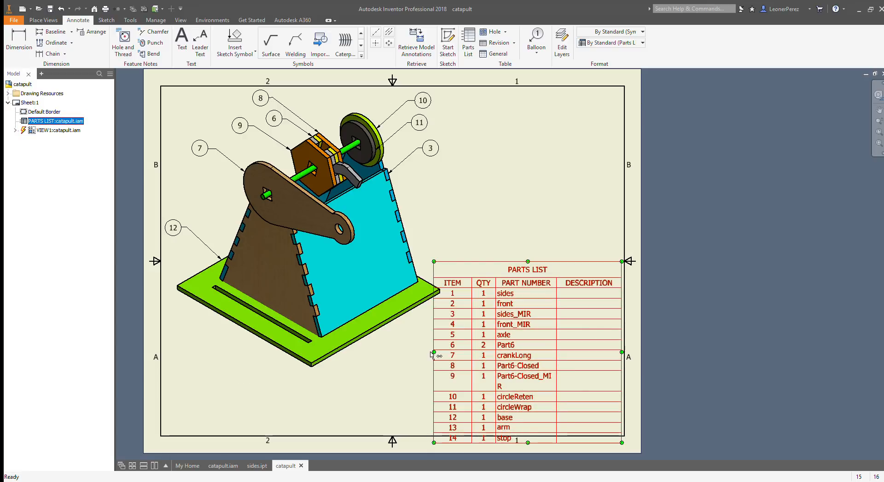
{"action": "left_click_drag", "start_coordinate": [435, 356], "coordinate": [429, 357]}
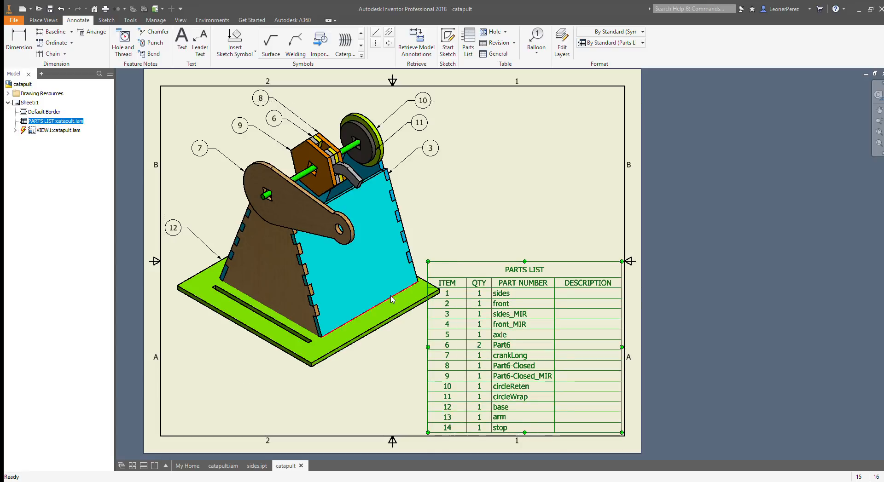
Step: Scale the catapult view down slightly and move it up and left, clear of the parts list and inside the border
{"action": "left_click", "coordinate": [399, 309]}
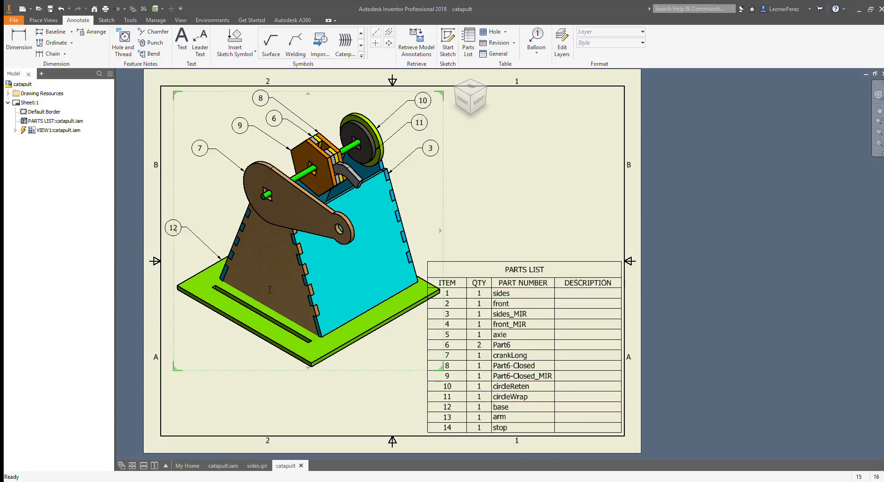
{"action": "left_click", "coordinate": [192, 256]}
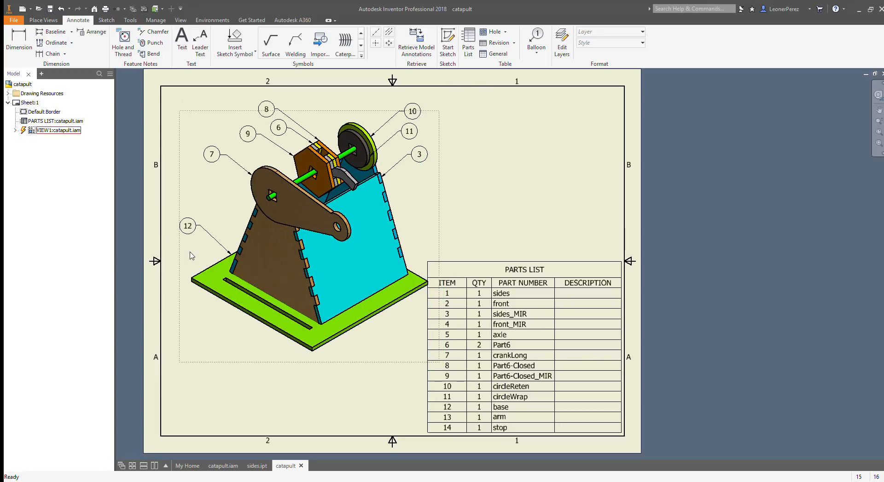
{"action": "left_click", "coordinate": [277, 257]}
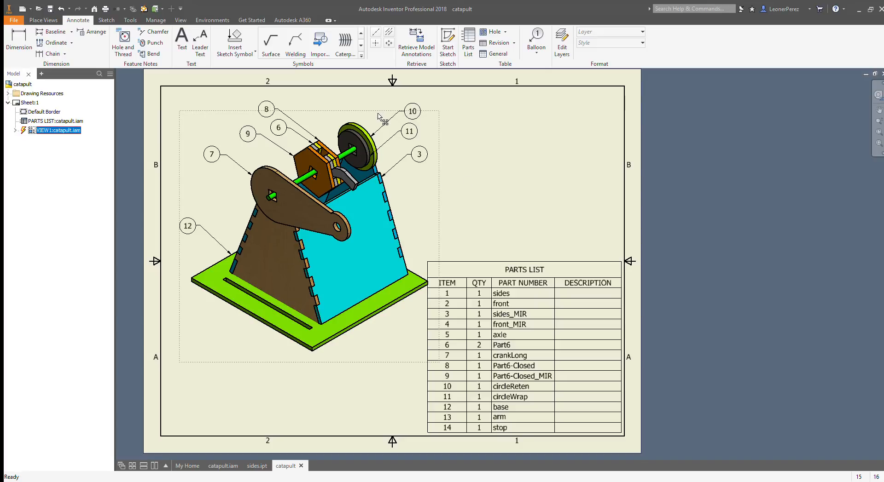
{"action": "left_click_drag", "start_coordinate": [380, 108], "coordinate": [370, 93]}
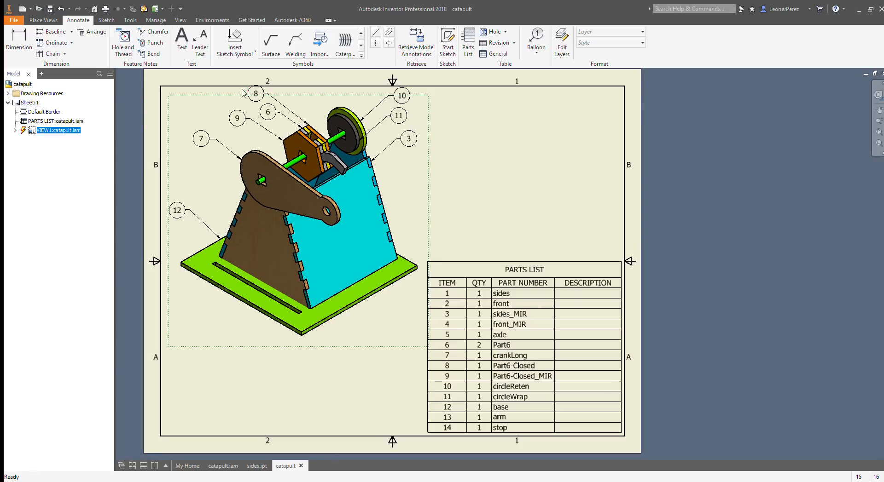
{"action": "left_click_drag", "start_coordinate": [301, 95], "coordinate": [303, 101]}
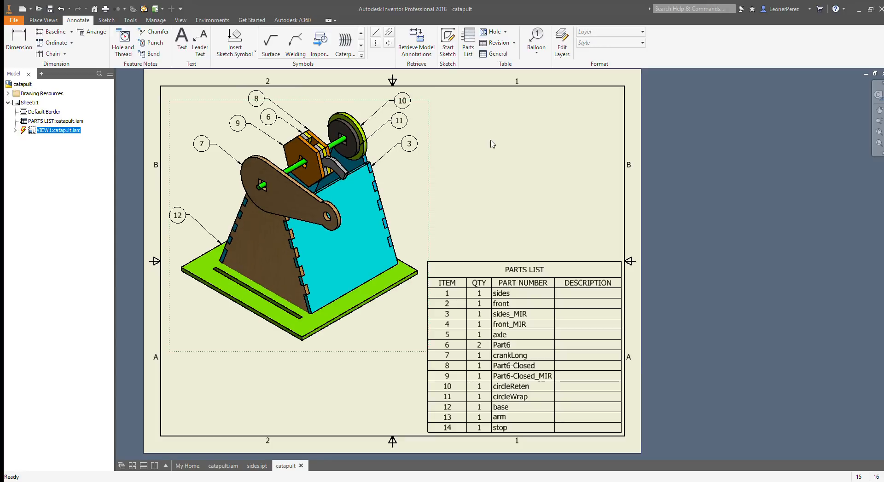
Step: Enter a person's name as the description of items 1 and 2, and change item 8's part number to "right side of arm holder"
{"action": "left_click", "coordinate": [550, 324]}
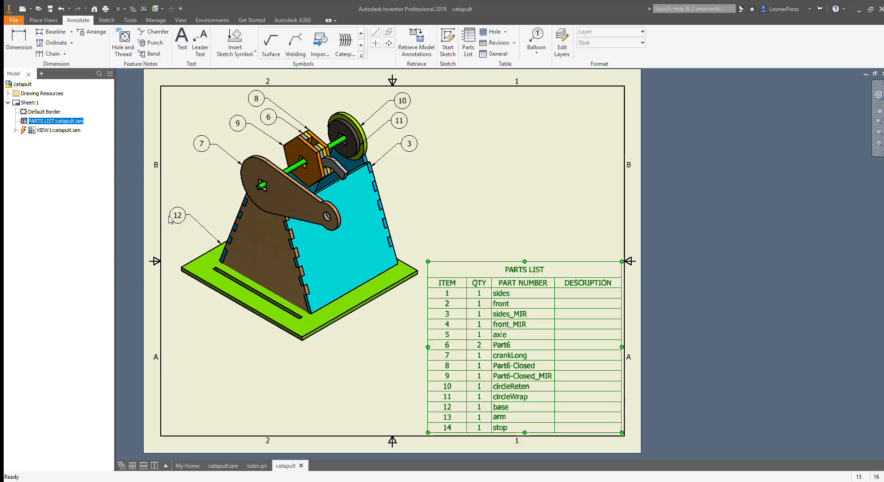
{"action": "left_click", "coordinate": [303, 262]}
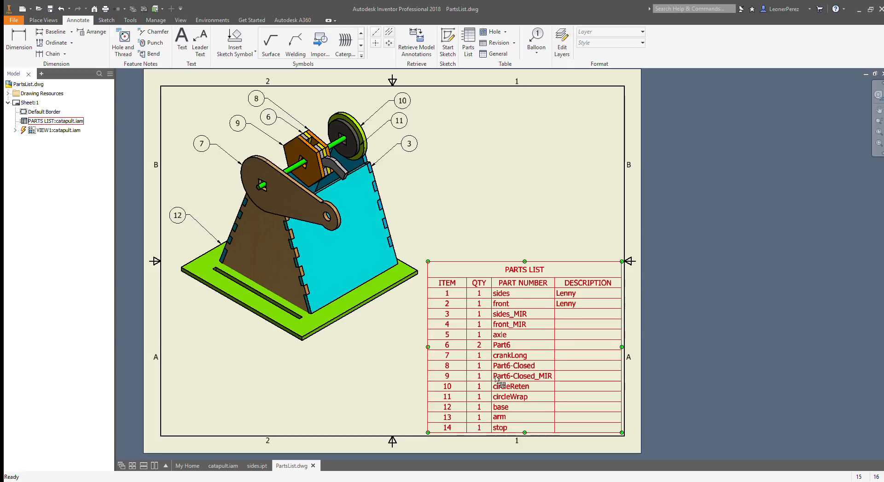
{"action": "left_click", "coordinate": [512, 321]}
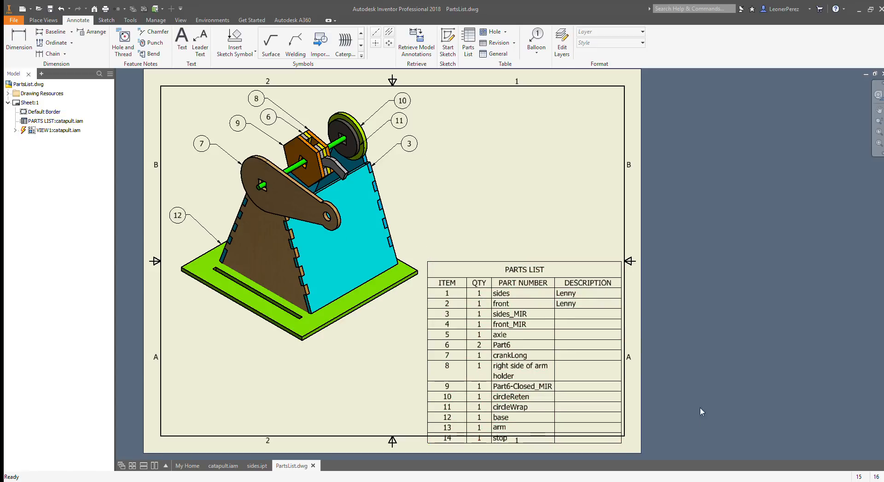
Step: Move the parts list up and to the right so it sits inside the border's lower right corner
{"action": "left_click", "coordinate": [545, 386]}
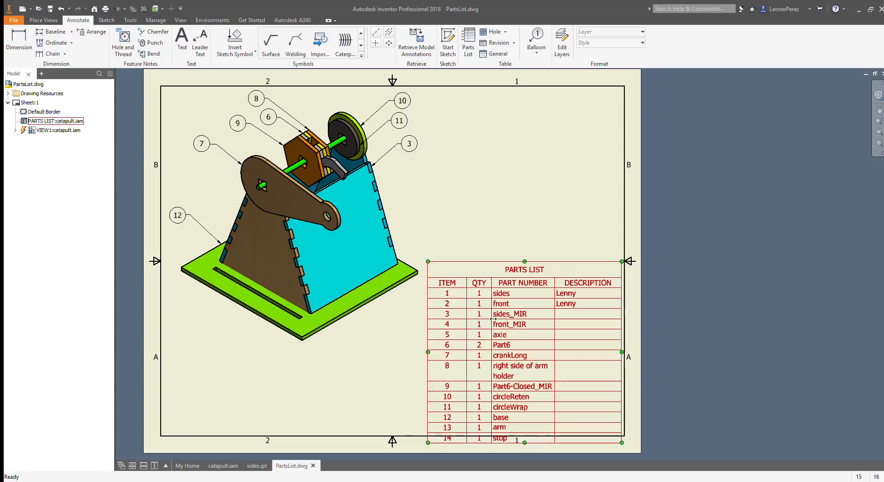
{"action": "left_click_drag", "start_coordinate": [480, 293], "coordinate": [507, 278]}
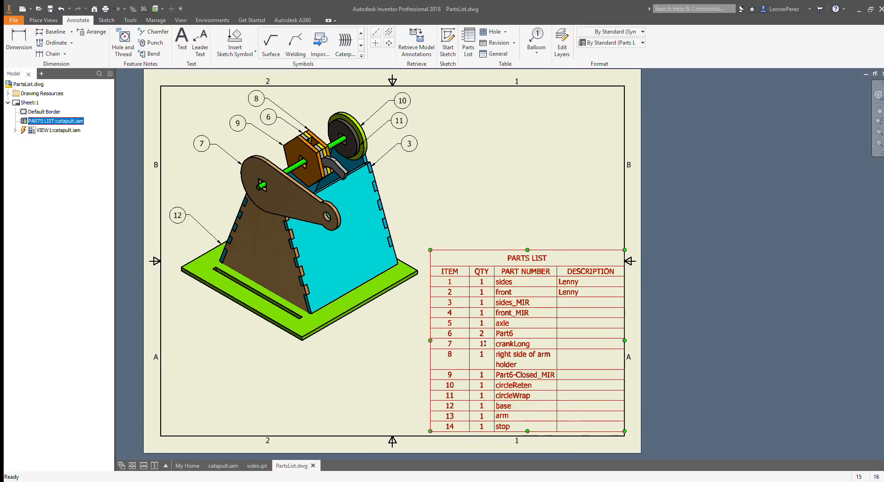